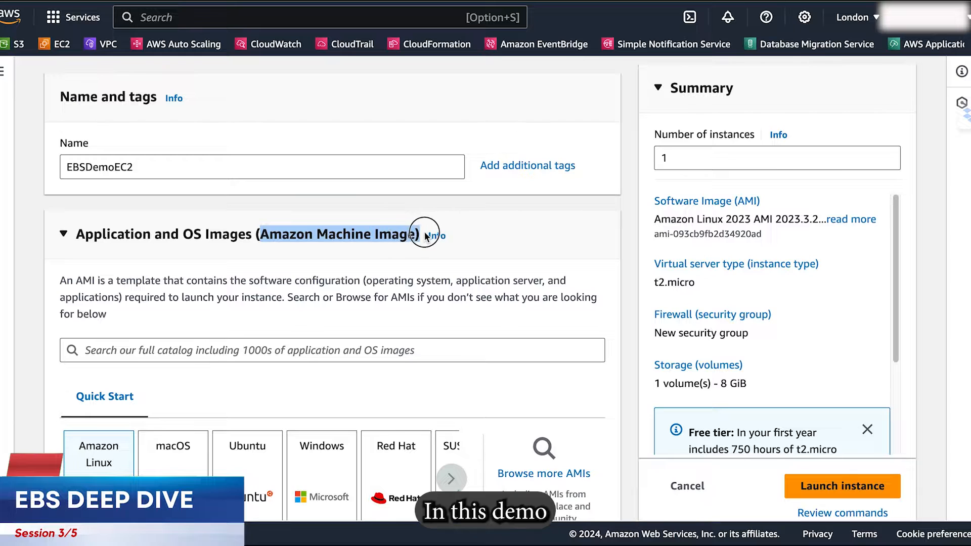
Review the EBSDemoEC2 launch settings, from the Amazon Linux image and instance type down to the root volume's size and type.
{"action": "scroll", "coordinate": [304, 278], "scroll_direction": "down", "scroll_amount": 3}
{"action": "scroll", "coordinate": [288, 285], "scroll_direction": "down", "scroll_amount": 1}
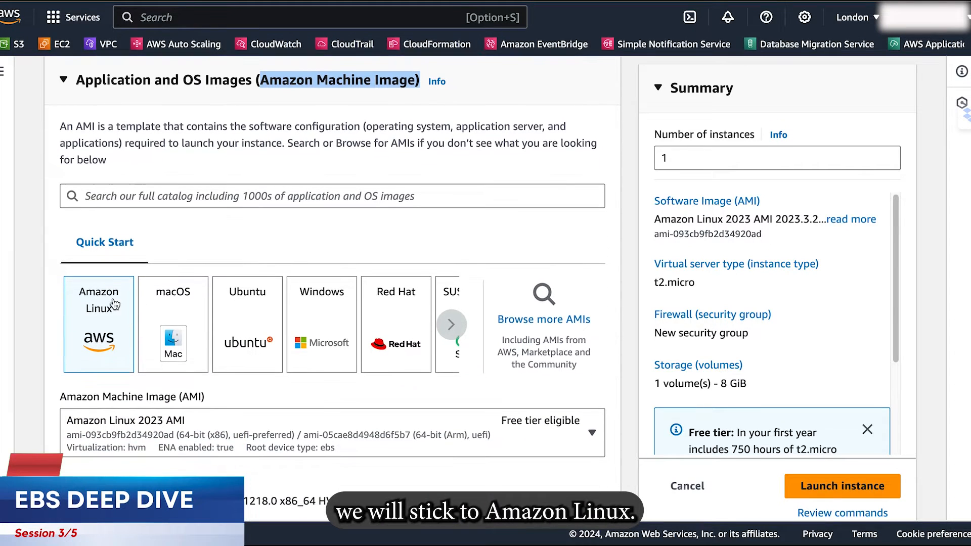
{"action": "scroll", "coordinate": [101, 367], "scroll_direction": "down", "scroll_amount": 2}
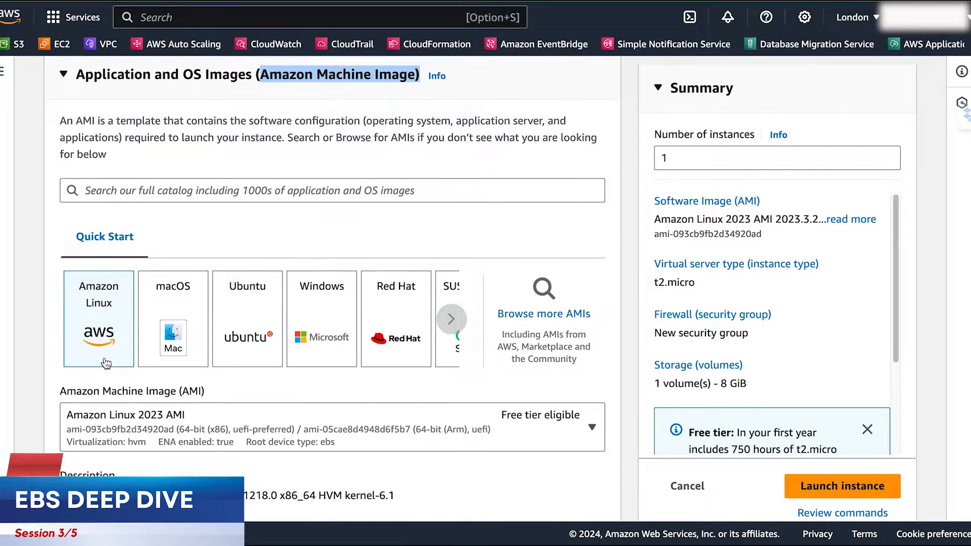
{"action": "scroll", "coordinate": [160, 366], "scroll_direction": "down", "scroll_amount": 2}
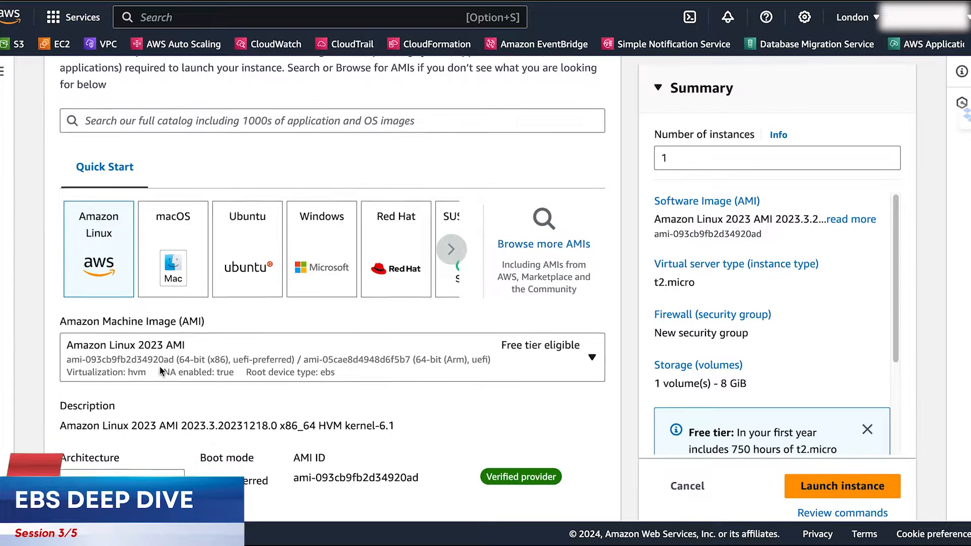
{"action": "scroll", "coordinate": [159, 365], "scroll_direction": "down", "scroll_amount": 7}
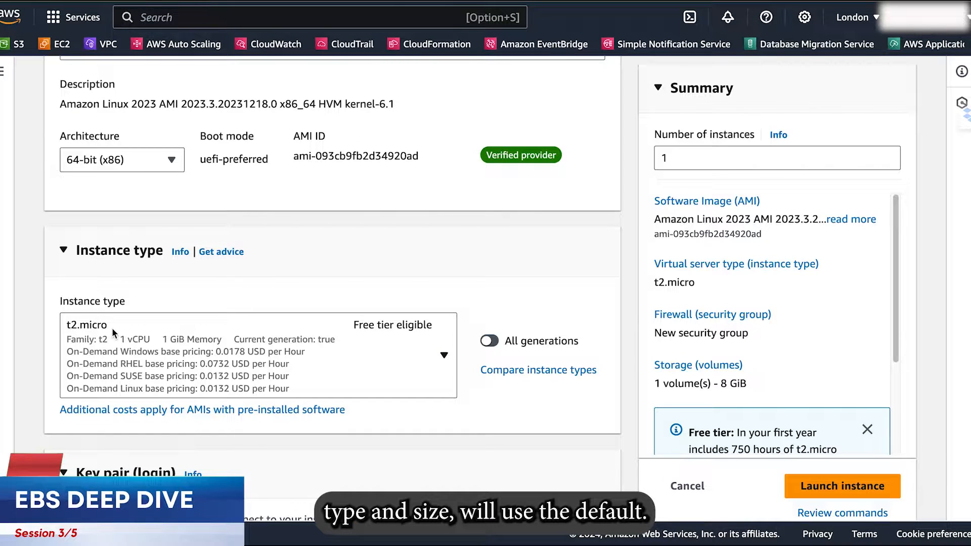
{"action": "scroll", "coordinate": [188, 329], "scroll_direction": "down", "scroll_amount": 14}
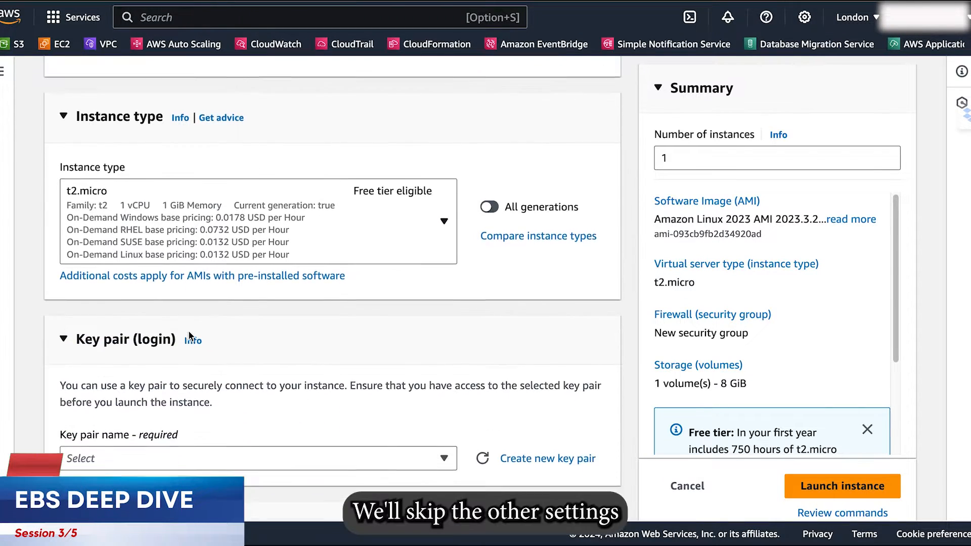
{"action": "scroll", "coordinate": [189, 330], "scroll_direction": "down", "scroll_amount": 13}
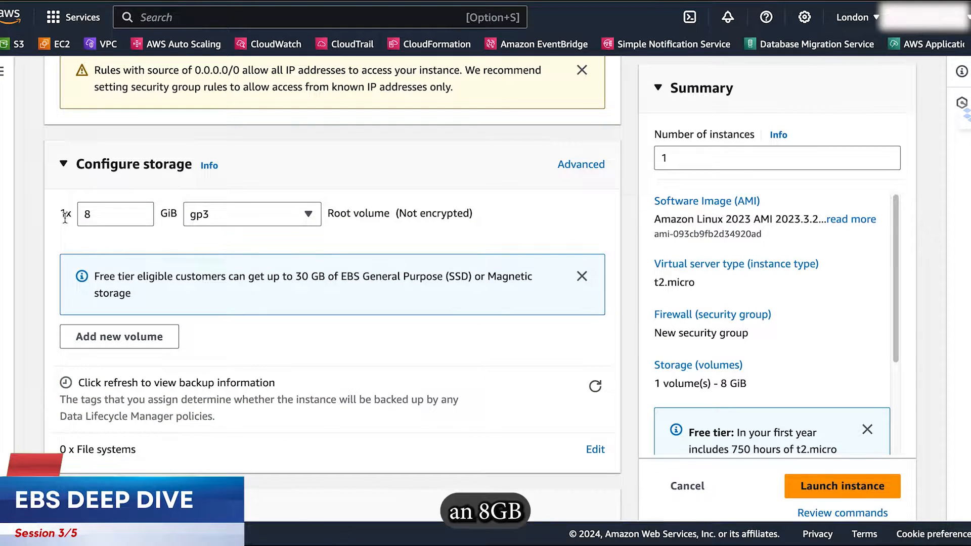
{"action": "double_click", "coordinate": [87, 215]}
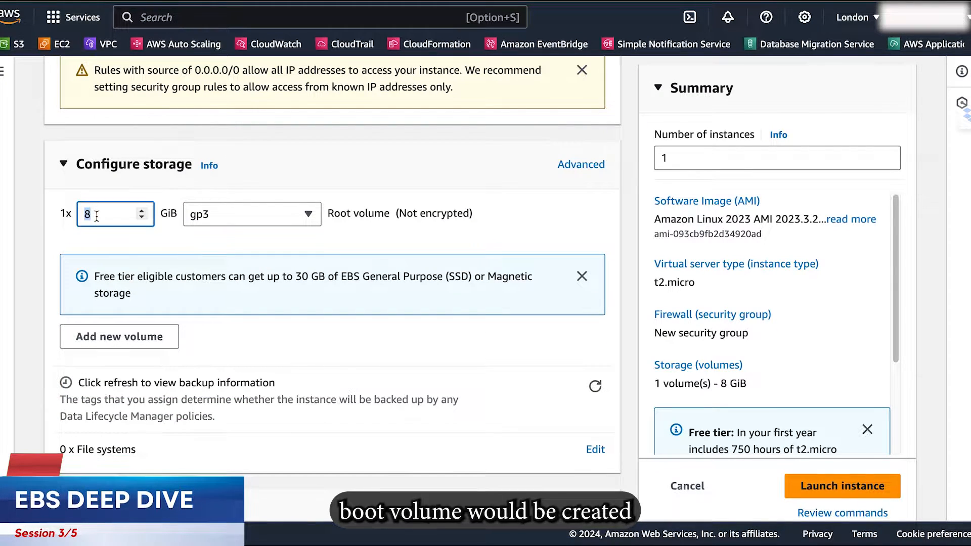
{"action": "left_click", "coordinate": [354, 234]}
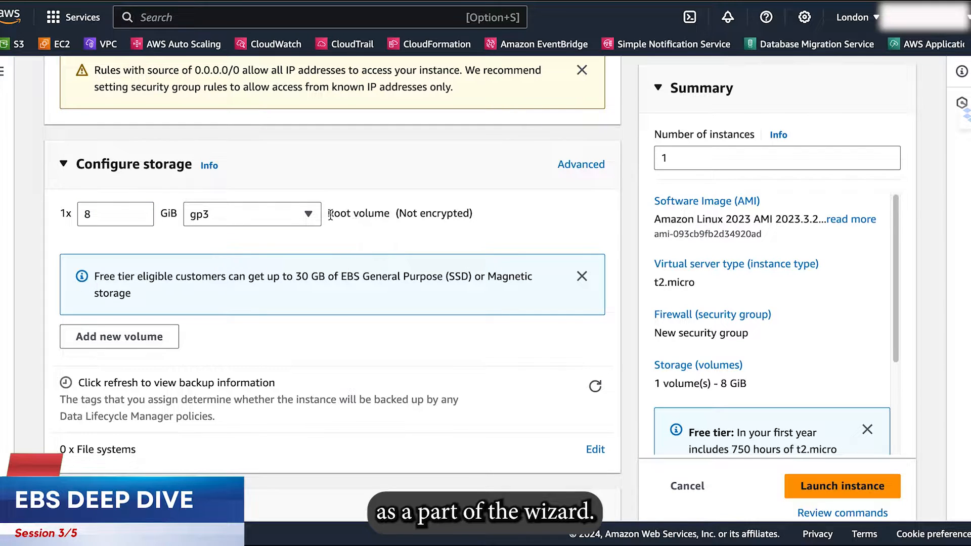
{"action": "left_click_drag", "start_coordinate": [327, 213], "coordinate": [388, 219]}
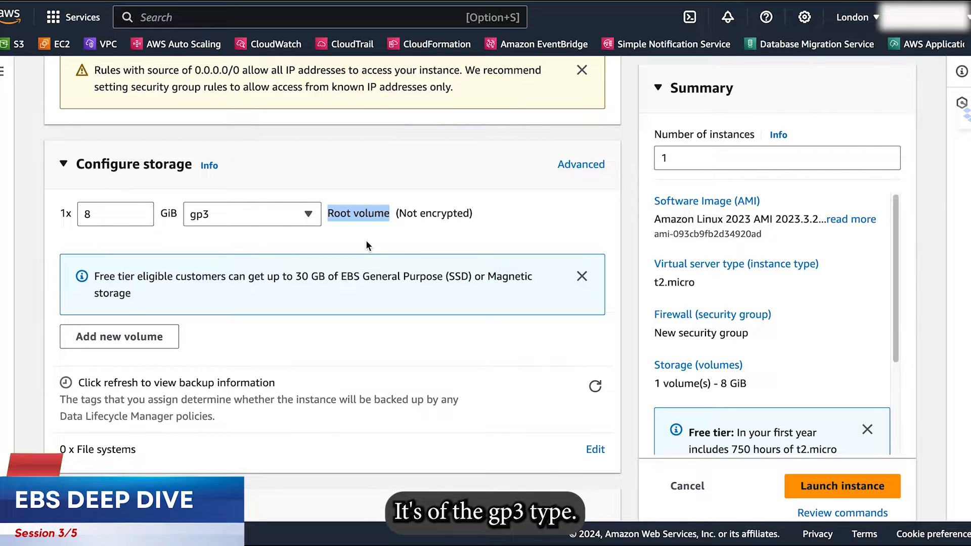
{"action": "left_click", "coordinate": [332, 350]}
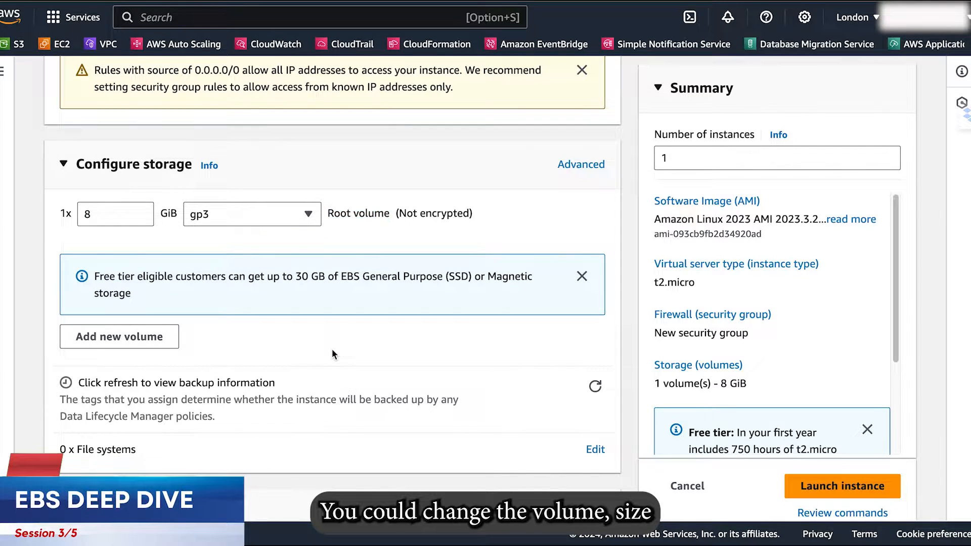
Add a second EBS volume to the instance's storage with a size of 20 GiB and type General purpose SSD (gp3).
{"action": "left_click", "coordinate": [132, 344]}
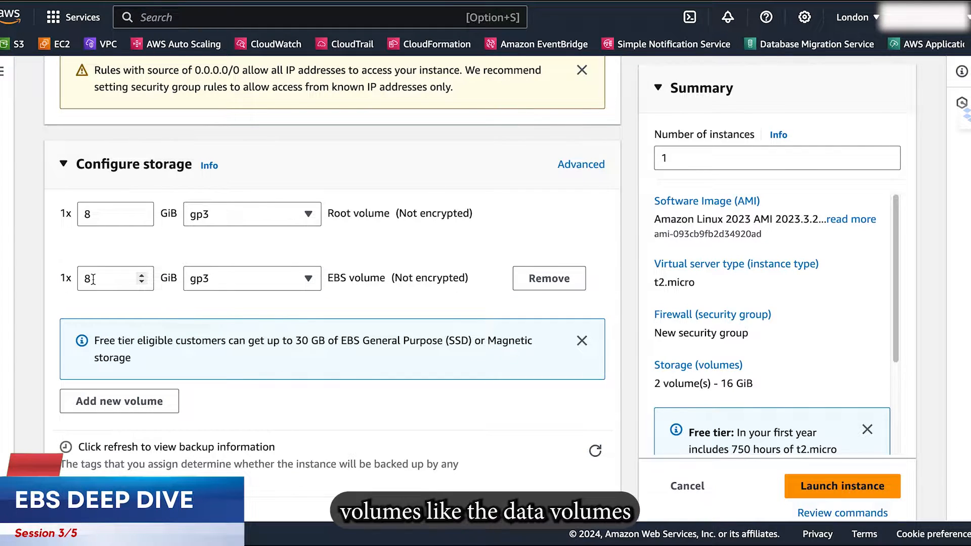
{"action": "left_click_drag", "start_coordinate": [93, 279], "coordinate": [79, 279]}
{"action": "type", "text": "20"}
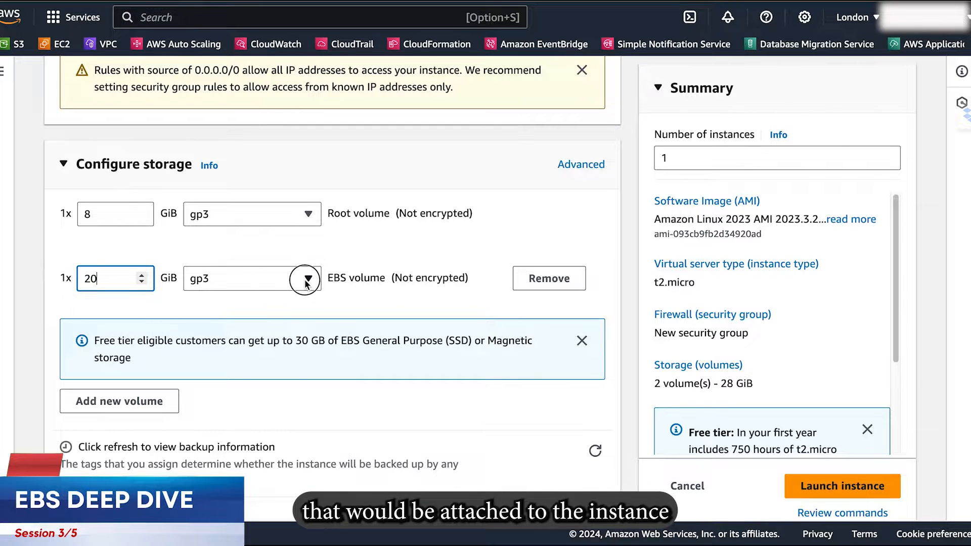
{"action": "left_click", "coordinate": [306, 280]}
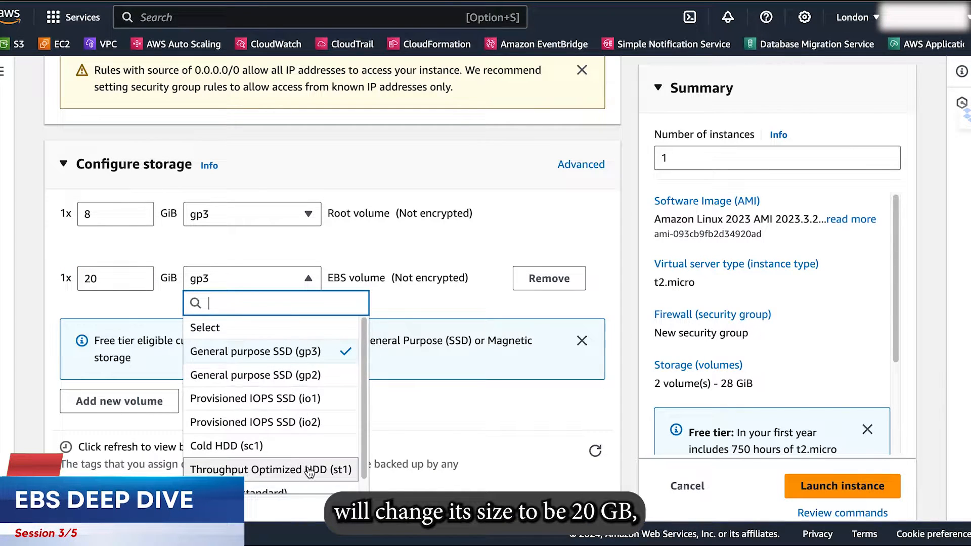
{"action": "left_click", "coordinate": [306, 352]}
{"action": "scroll", "coordinate": [302, 304], "scroll_direction": "down", "scroll_amount": 2}
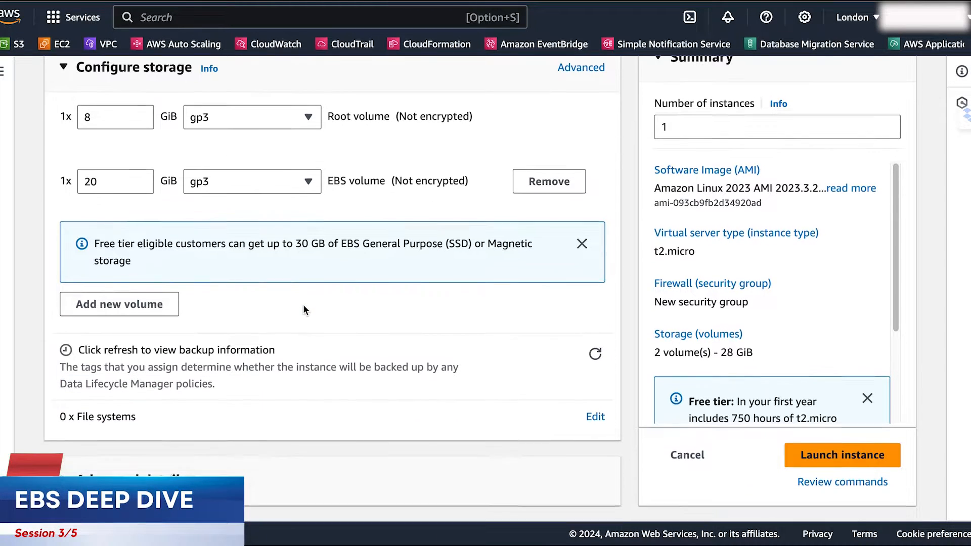
Launch the instance and select EBSDemoEC2 in the instances list.
{"action": "left_click", "coordinate": [812, 457]}
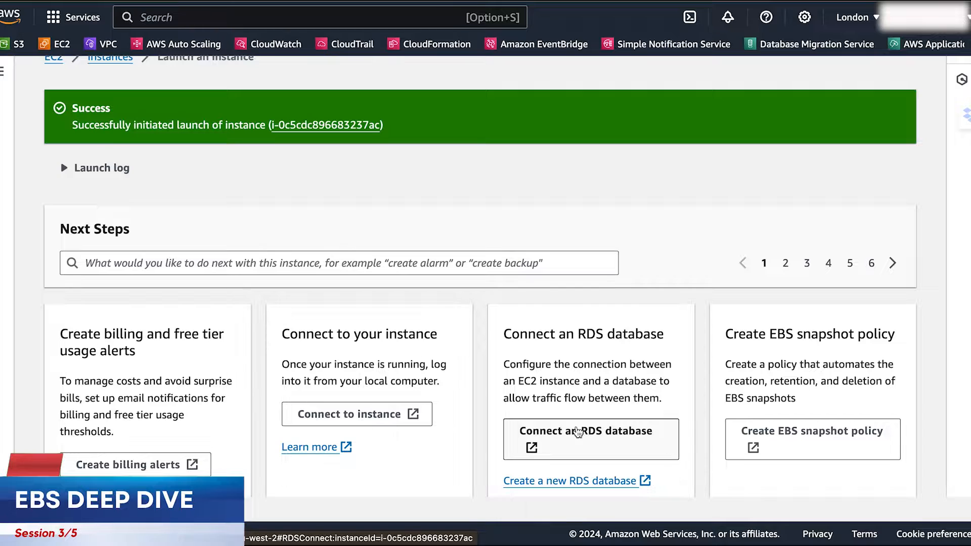
{"action": "left_click", "coordinate": [108, 59]}
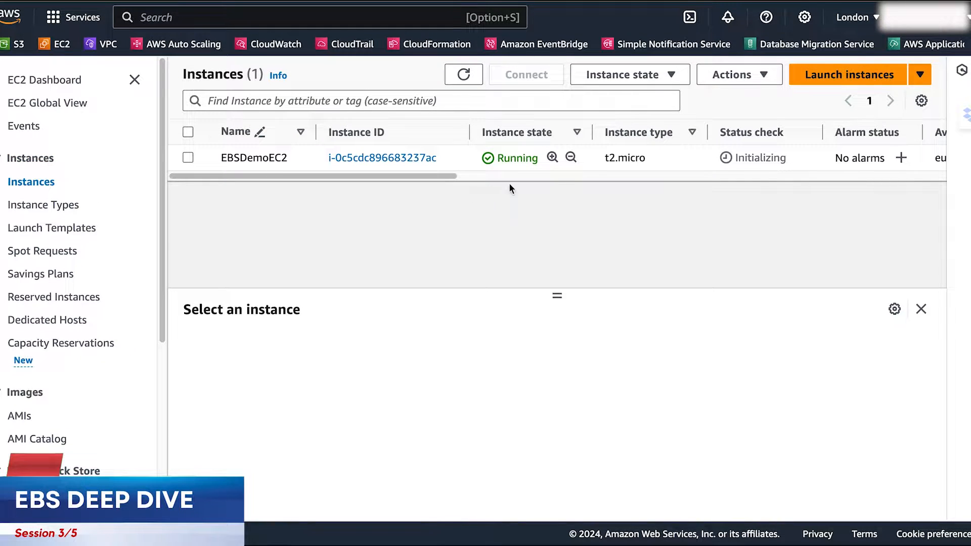
{"action": "left_click_drag", "start_coordinate": [738, 160], "coordinate": [791, 158]}
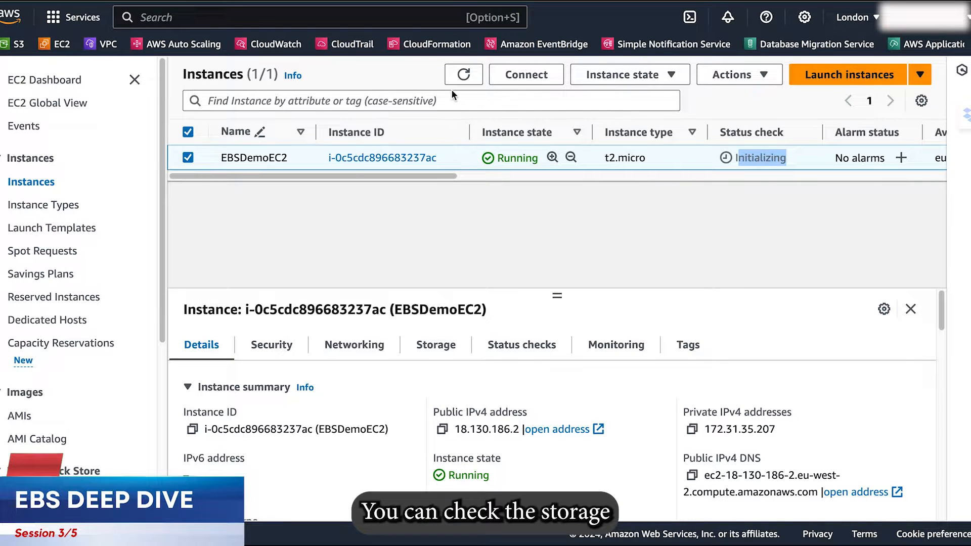
Examine the storage details of EBSDemoEC2, covering its root device and the attached block devices.
{"action": "left_click", "coordinate": [431, 356]}
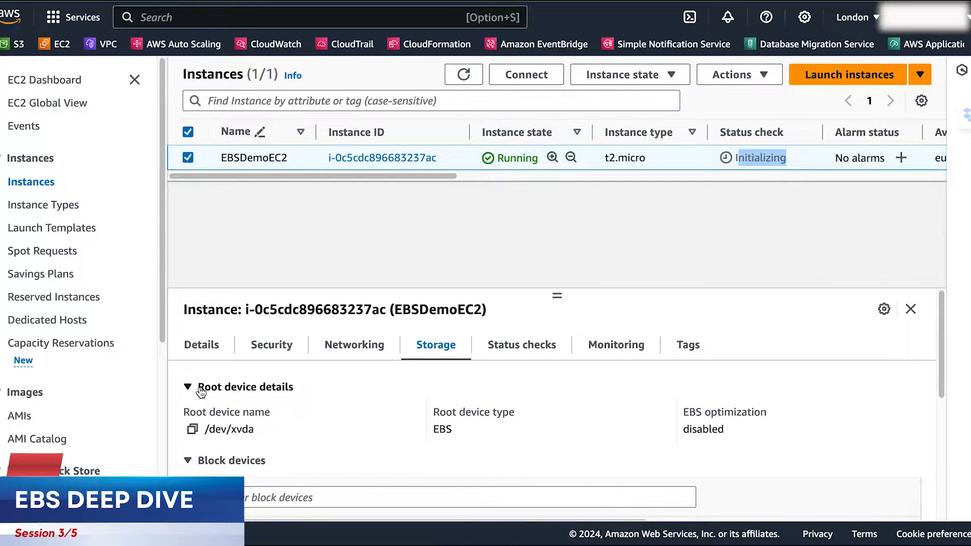
{"action": "left_click_drag", "start_coordinate": [199, 388], "coordinate": [296, 390]}
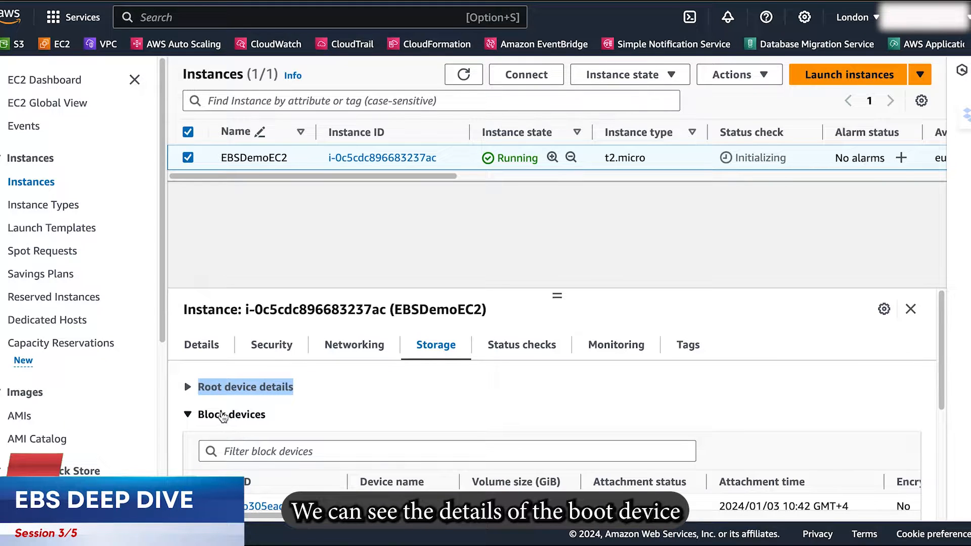
{"action": "left_click", "coordinate": [187, 416]}
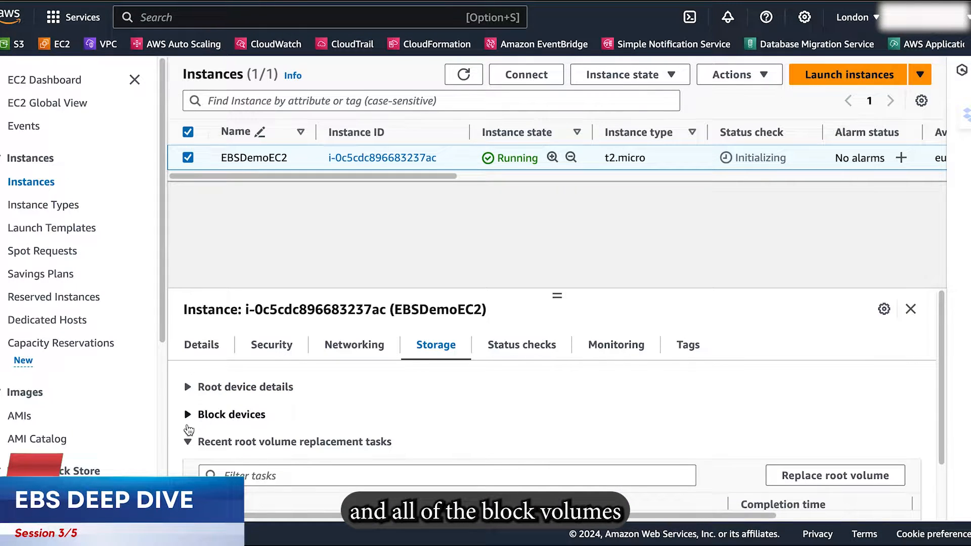
{"action": "left_click", "coordinate": [187, 443]}
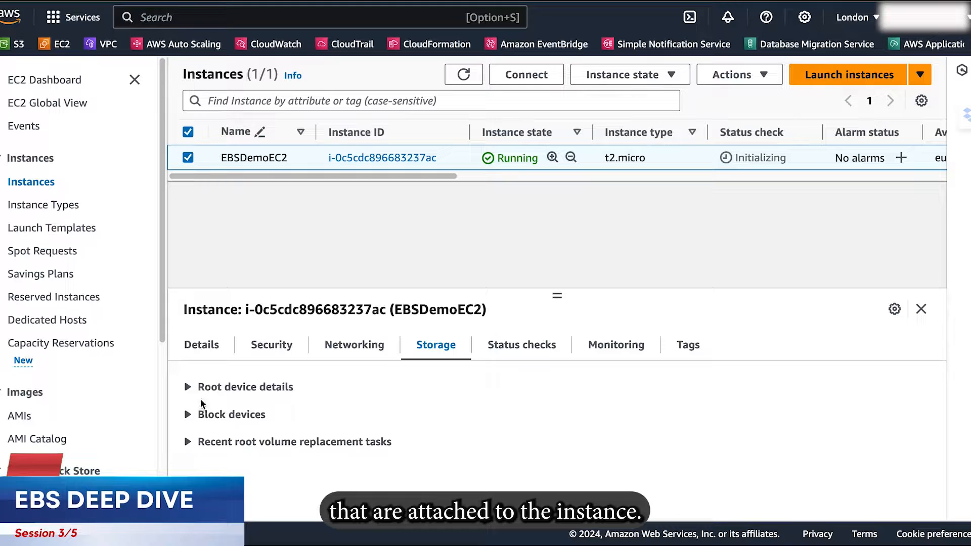
{"action": "left_click", "coordinate": [188, 387]}
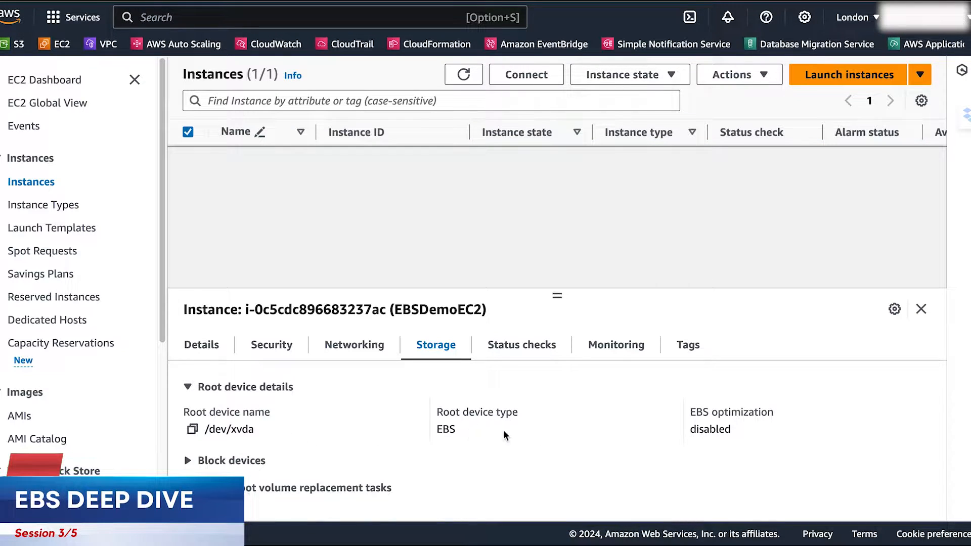
{"action": "left_click", "coordinate": [202, 462]}
{"action": "scroll", "coordinate": [289, 465], "scroll_direction": "down", "scroll_amount": 3}
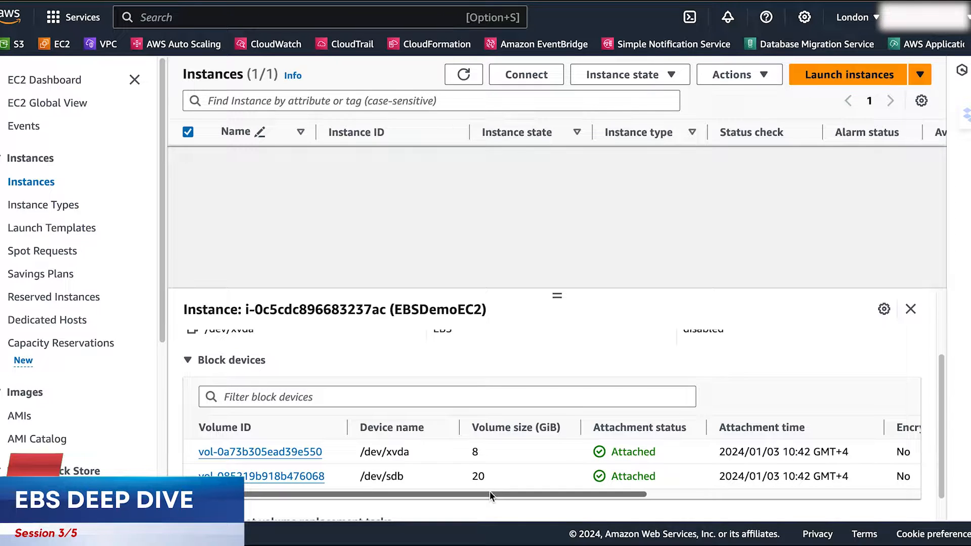
{"action": "mouse_move", "coordinate": [489, 496]}
{"action": "left_mouse_down"}
{"action": "mouse_move", "coordinate": [670, 493]}
{"action": "mouse_move", "coordinate": [481, 502]}
{"action": "left_mouse_up"}
{"action": "scroll", "coordinate": [335, 477], "scroll_direction": "down", "scroll_amount": 1}
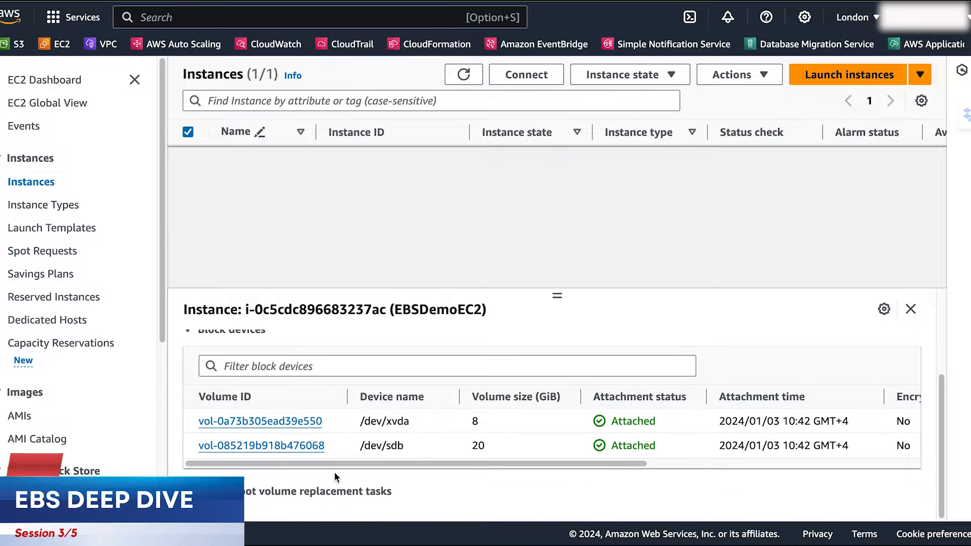
{"action": "scroll", "coordinate": [335, 477], "scroll_direction": "up", "scroll_amount": 3}
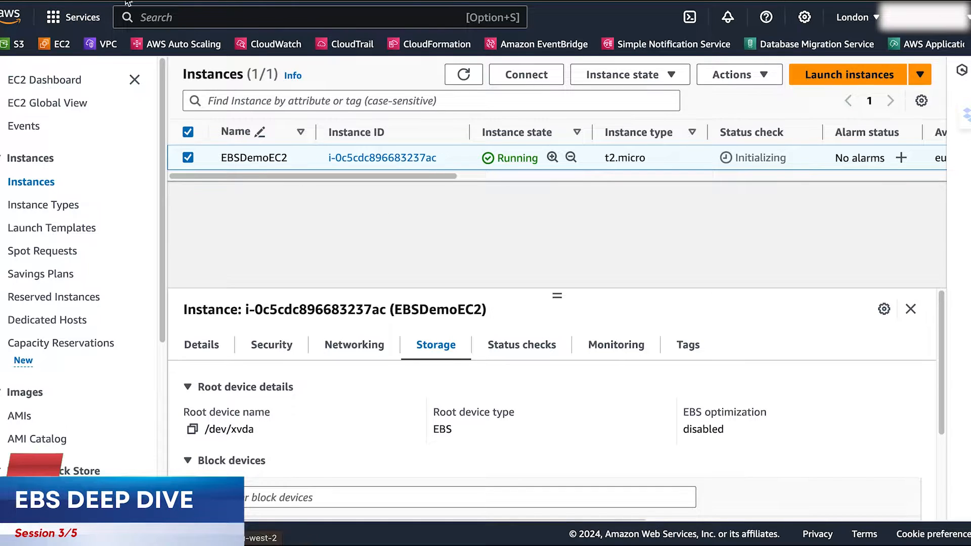
Refresh the instances list and examine the device names and volume sizes of EBSDemoEC2's block devices.
{"action": "left_click", "coordinate": [466, 80]}
{"action": "left_click", "coordinate": [461, 76]}
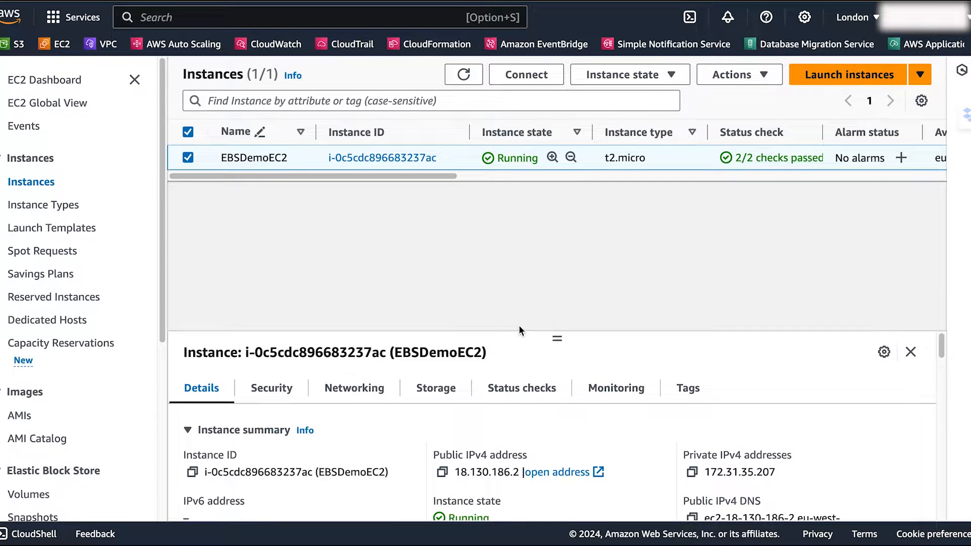
{"action": "left_click_drag", "start_coordinate": [557, 337], "coordinate": [565, 214]}
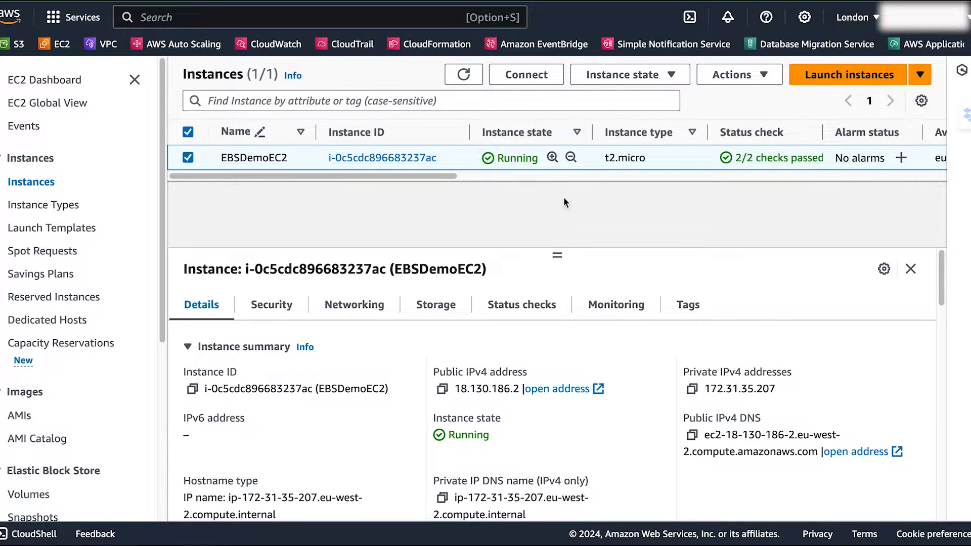
{"action": "left_click", "coordinate": [411, 306]}
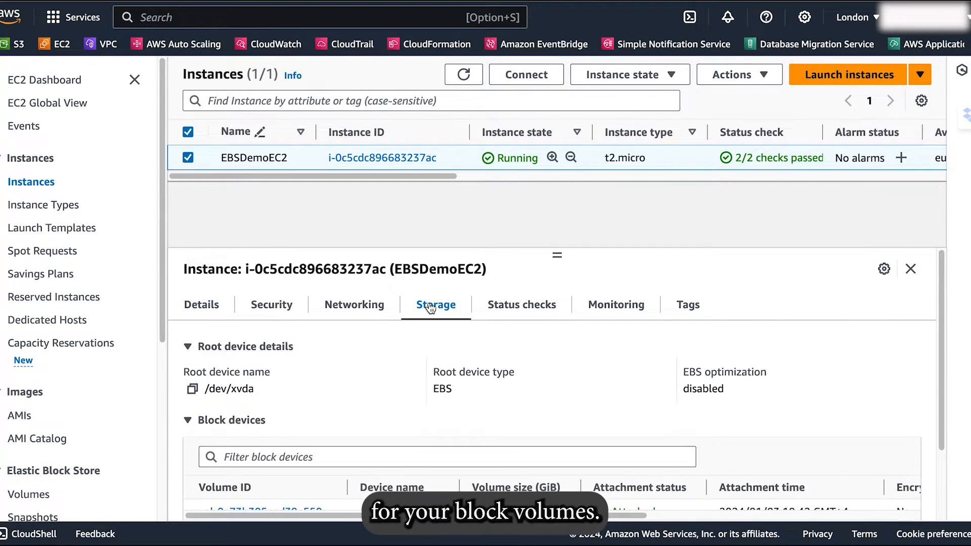
{"action": "left_click", "coordinate": [192, 354]}
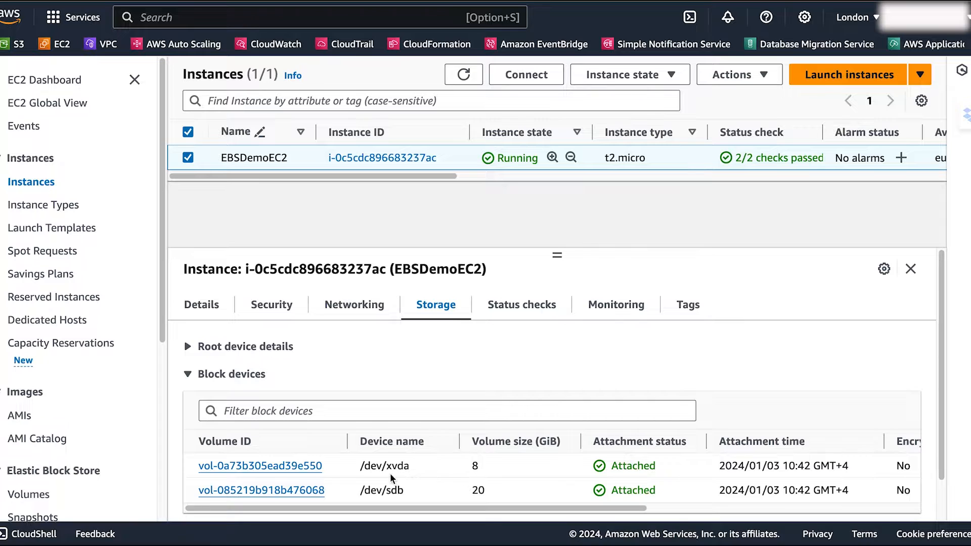
{"action": "left_click_drag", "start_coordinate": [361, 466], "coordinate": [419, 468]}
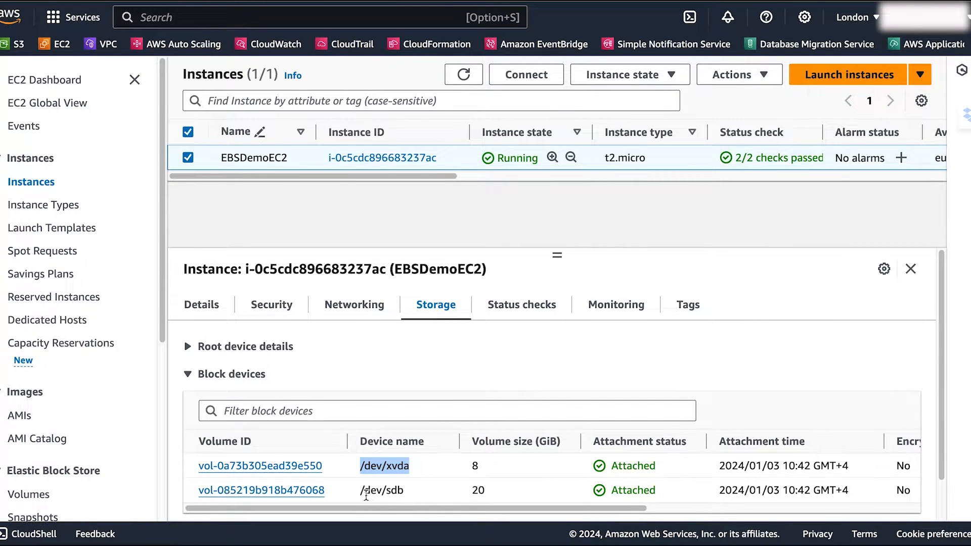
{"action": "left_click_drag", "start_coordinate": [361, 493], "coordinate": [410, 492]}
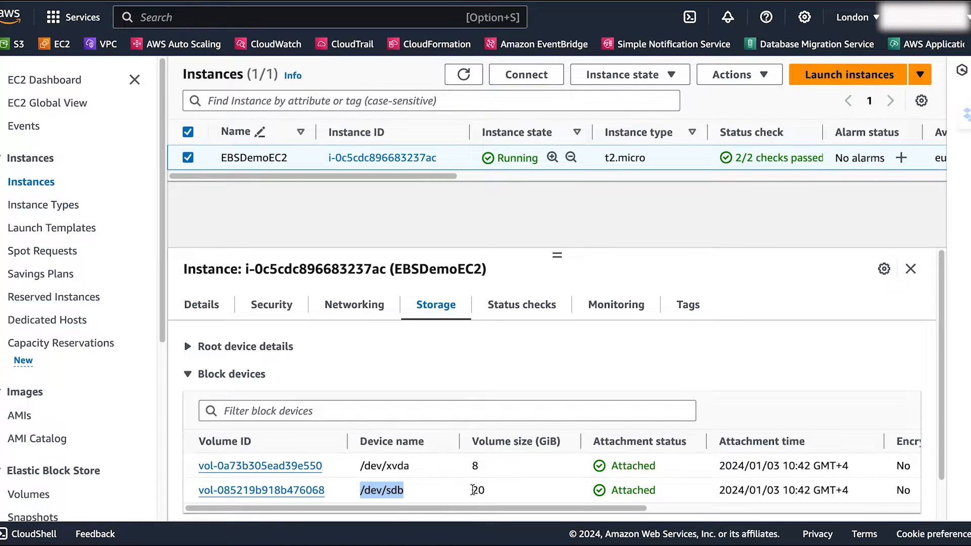
{"action": "left_click_drag", "start_coordinate": [473, 490], "coordinate": [486, 490]}
{"action": "left_click", "coordinate": [496, 479]}
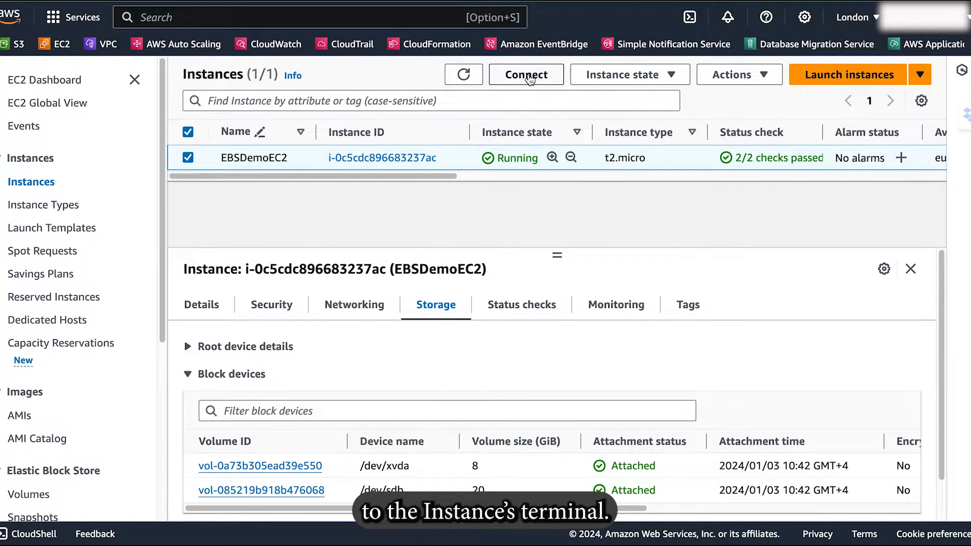
Connect to the terminal of the EBSDemoEC2 instance through Session Manager.
{"action": "left_click", "coordinate": [528, 75]}
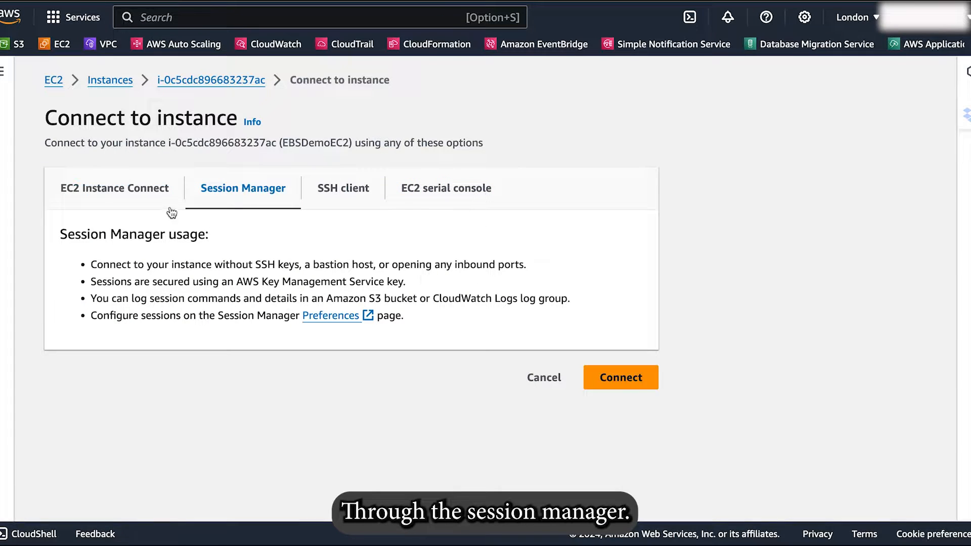
{"action": "left_click", "coordinate": [623, 379]}
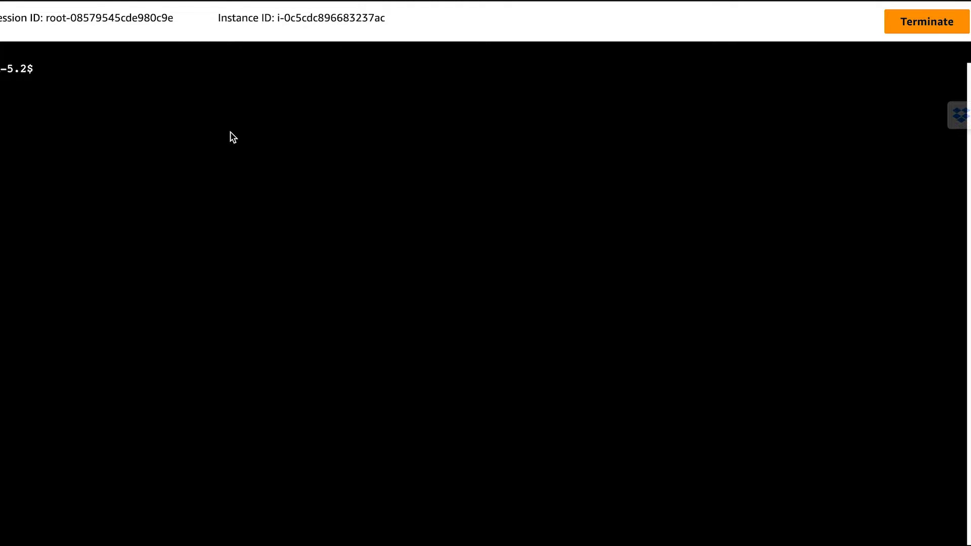
Run df -h to list the mounted file systems and examine the /dev/xvda1 entry.
{"action": "type", "text": "df "}
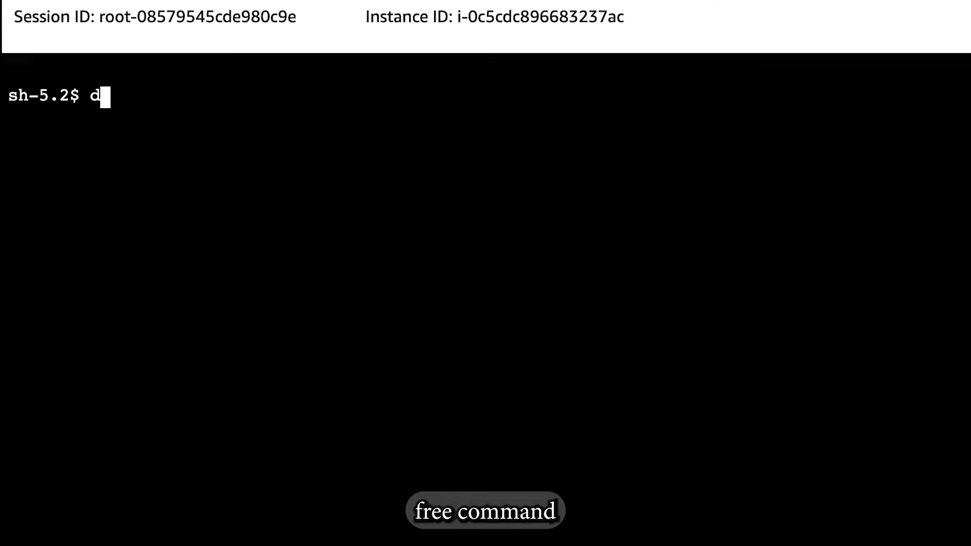
{"action": "type", "text": "-h"}
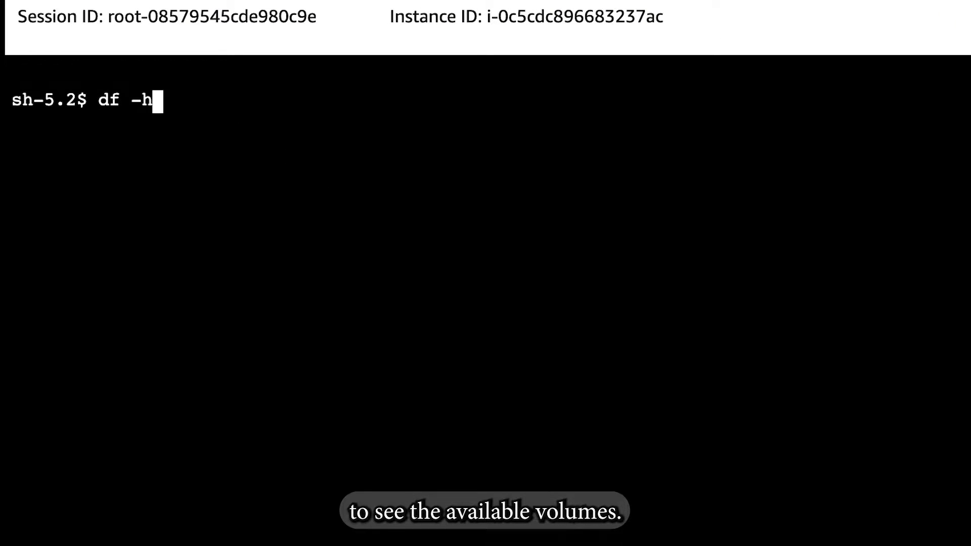
{"action": "key", "text": "Return"}
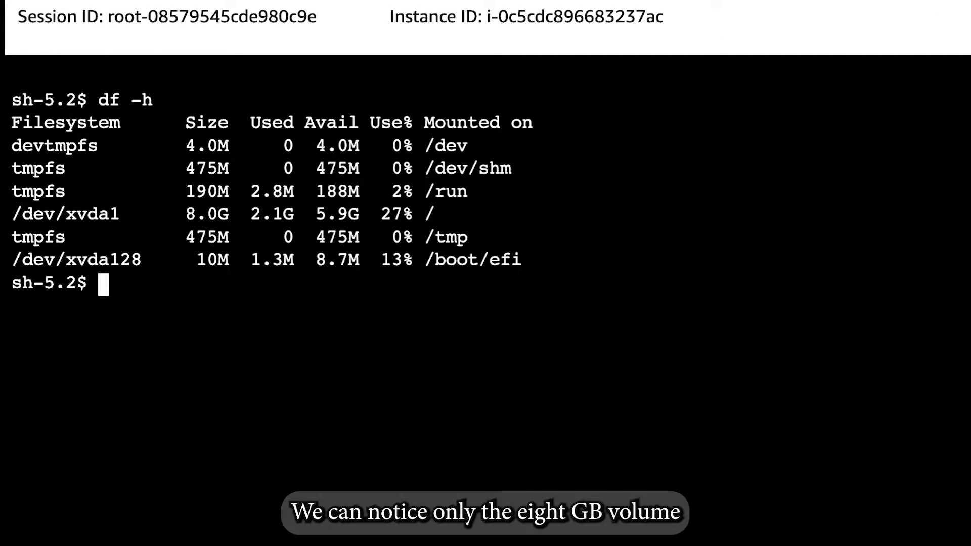
{"action": "left_click_drag", "start_coordinate": [22, 218], "coordinate": [127, 217]}
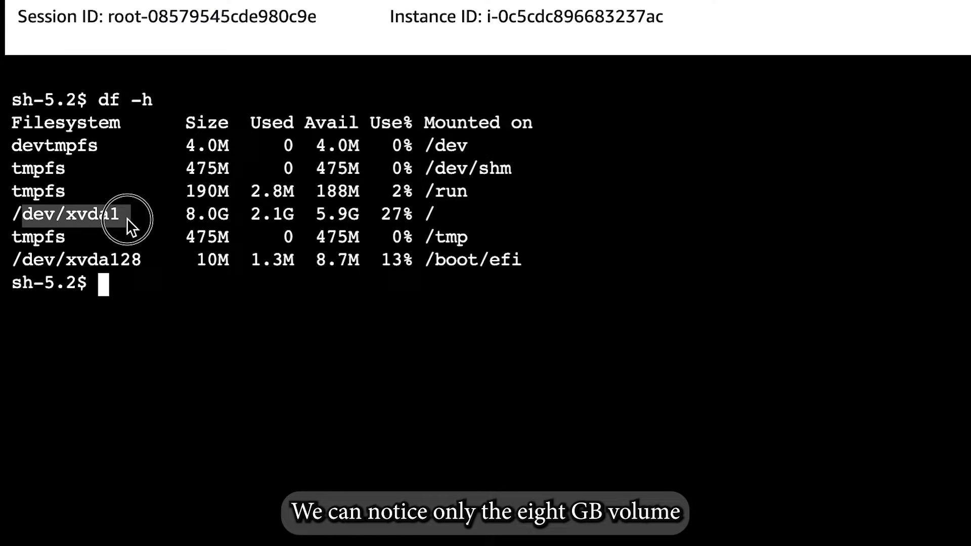
{"action": "left_click", "coordinate": [156, 298]}
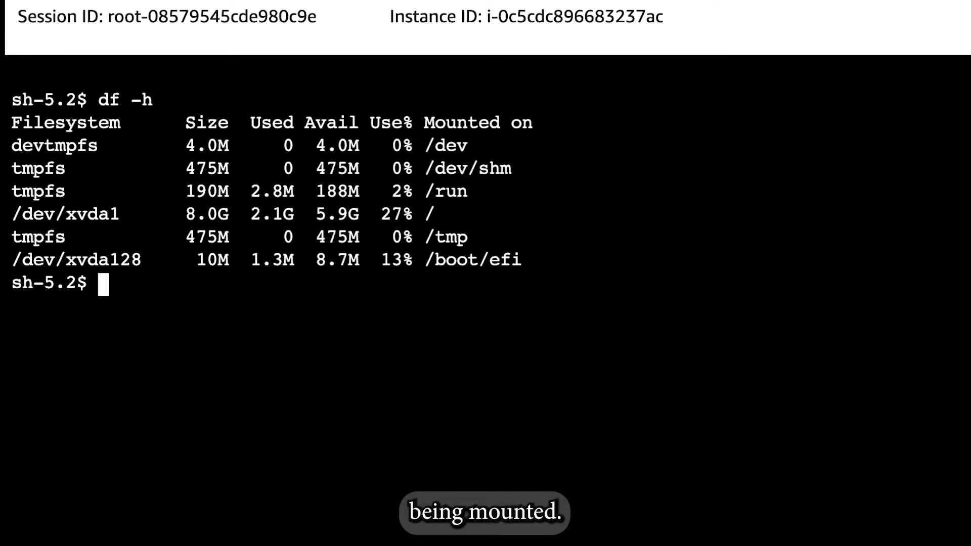
Format the extra volume /dev/sdb with an ext3 file system using sudo mkfs -t ext3 /dev/sdb.
{"action": "left_click", "coordinate": [294, 350]}
{"action": "type", "text": "sudo "}
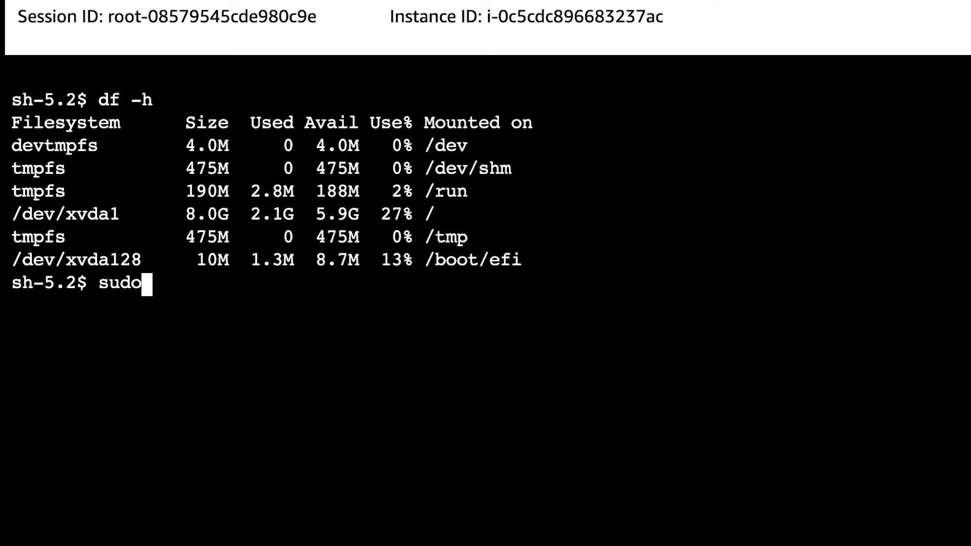
{"action": "type", "text": "mkfs "}
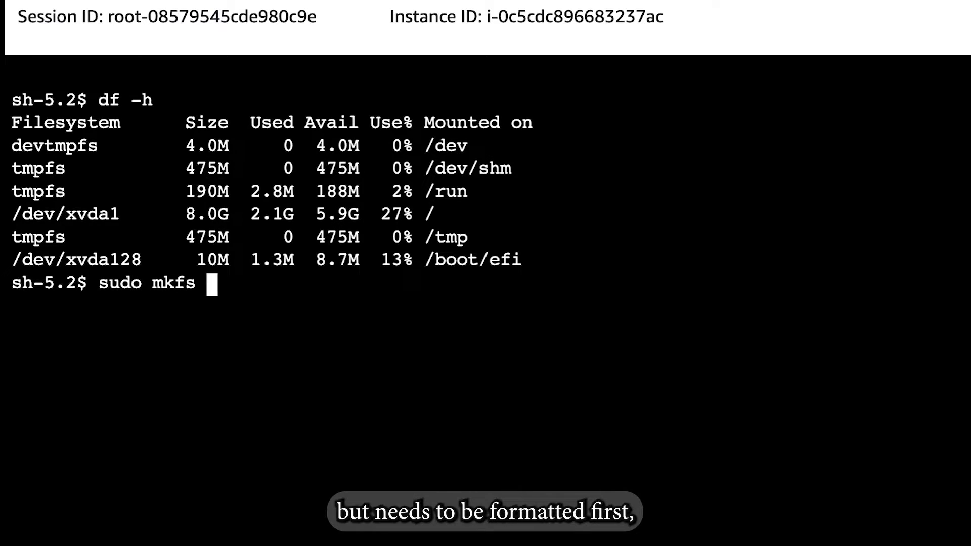
{"action": "type", "text": "-t e"}
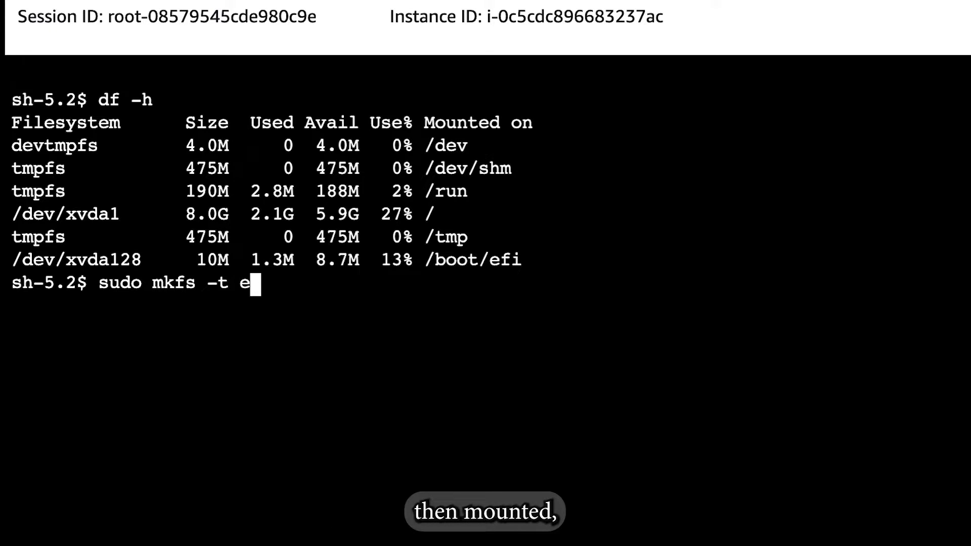
{"action": "type", "text": "xt3 /dev/s"}
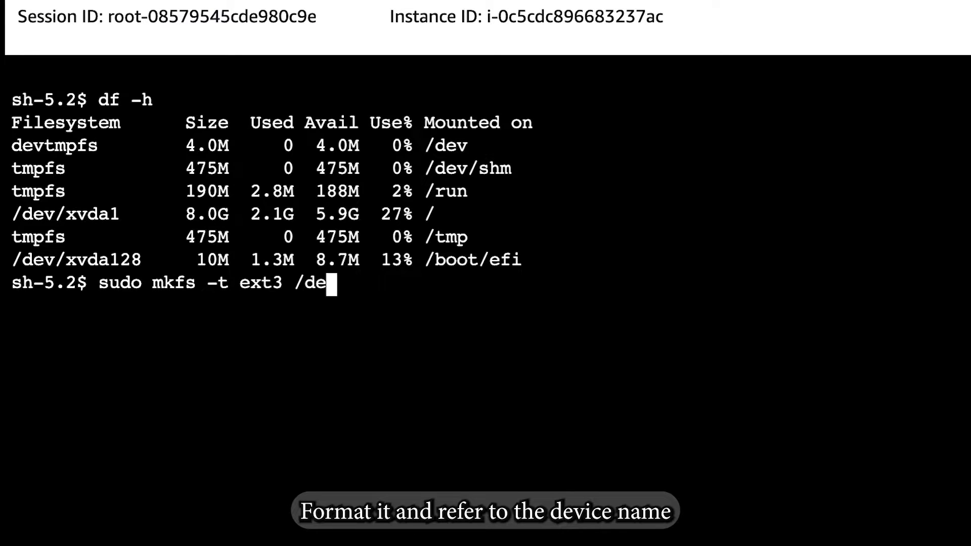
{"action": "type", "text": "db"}
{"action": "key", "text": "Return"}
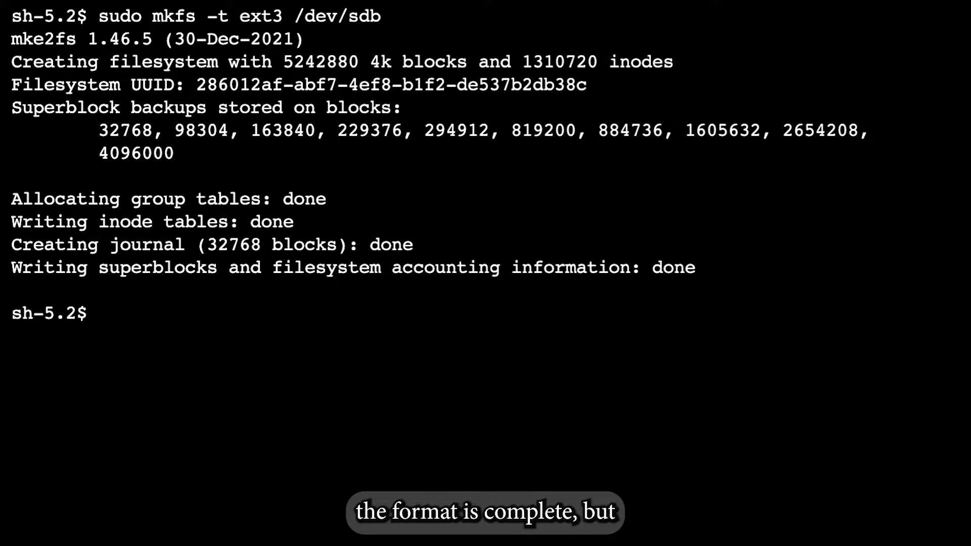
Run df -h again to check whether the formatted volume is among the mounted file systems.
{"action": "key", "text": "Up"}
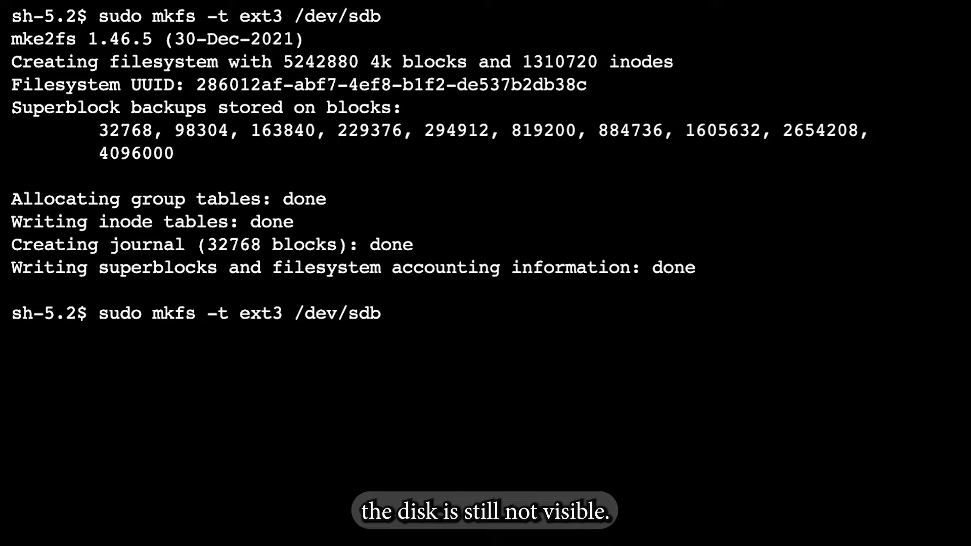
{"action": "key", "text": "ctrl+u"}
{"action": "type", "text": "df -h"}
{"action": "key", "text": "Return"}
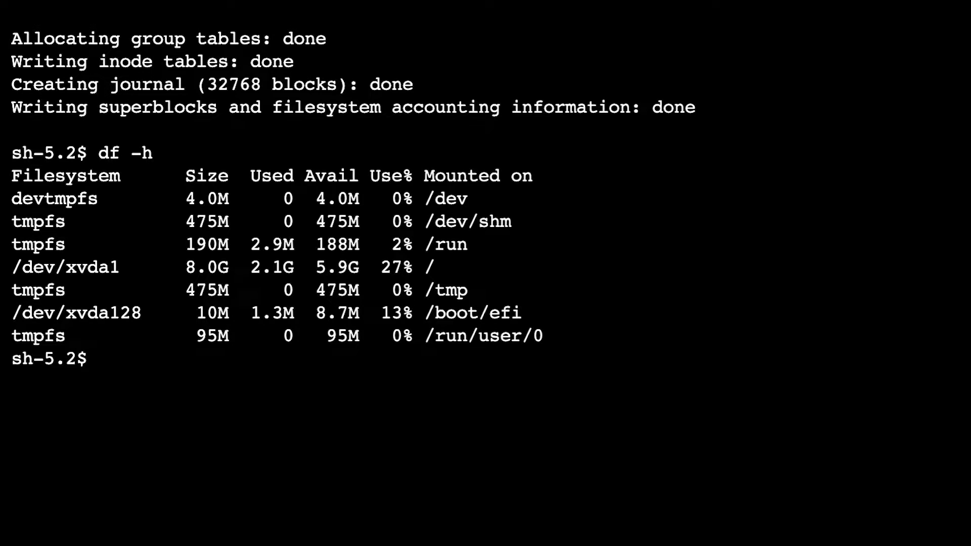
Create the mount point directory /mnt/vol1 with sudo mkdir.
{"action": "type", "text": "sud"}
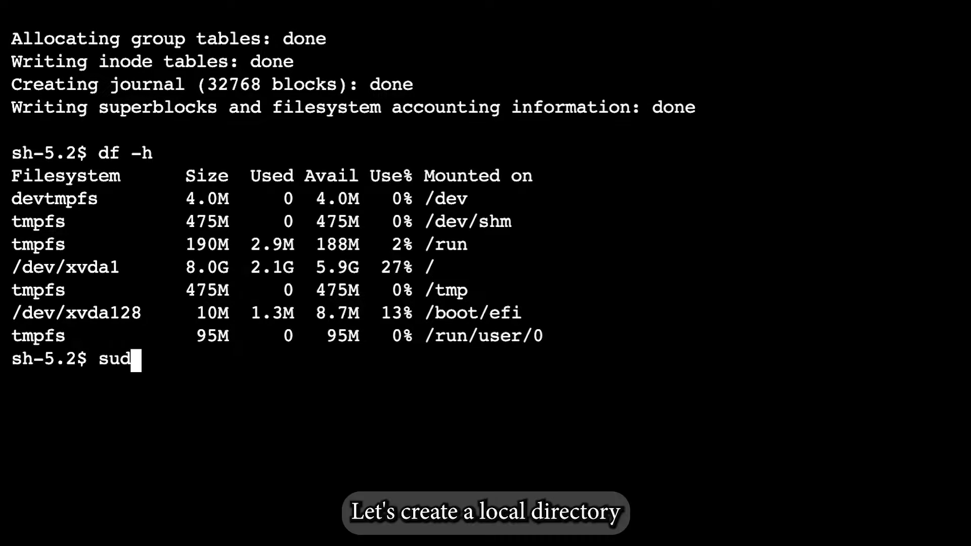
{"action": "type", "text": "o mkd"}
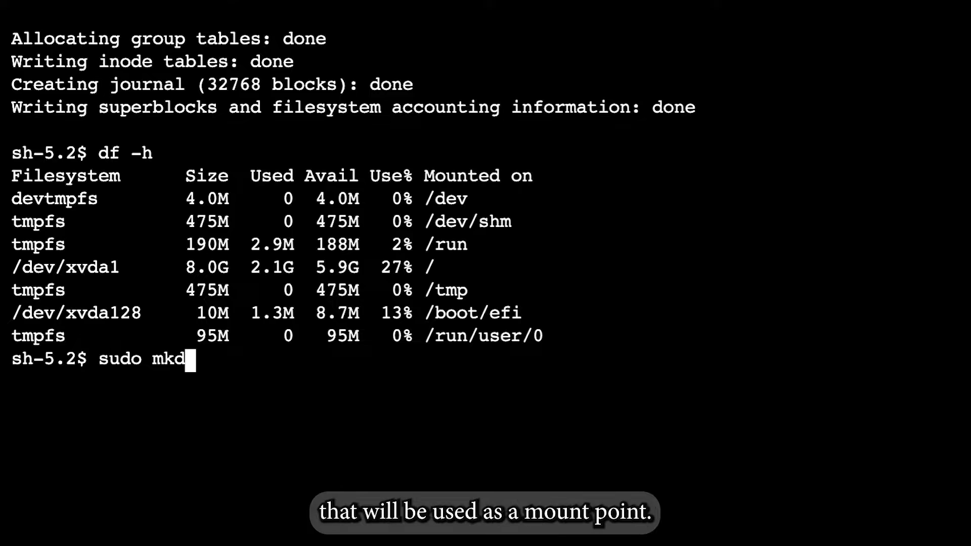
{"action": "type", "text": "ir /mnt"}
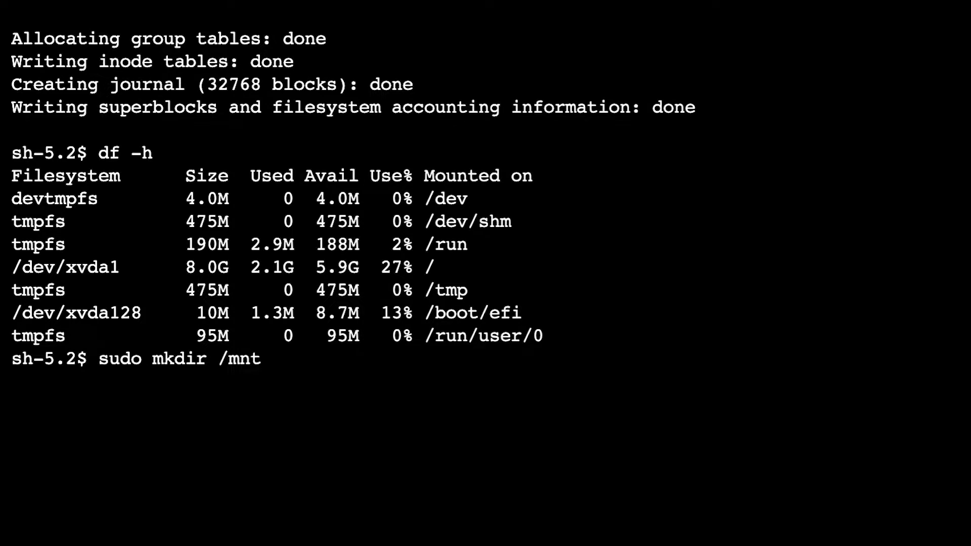
{"action": "type", "text": "/"}
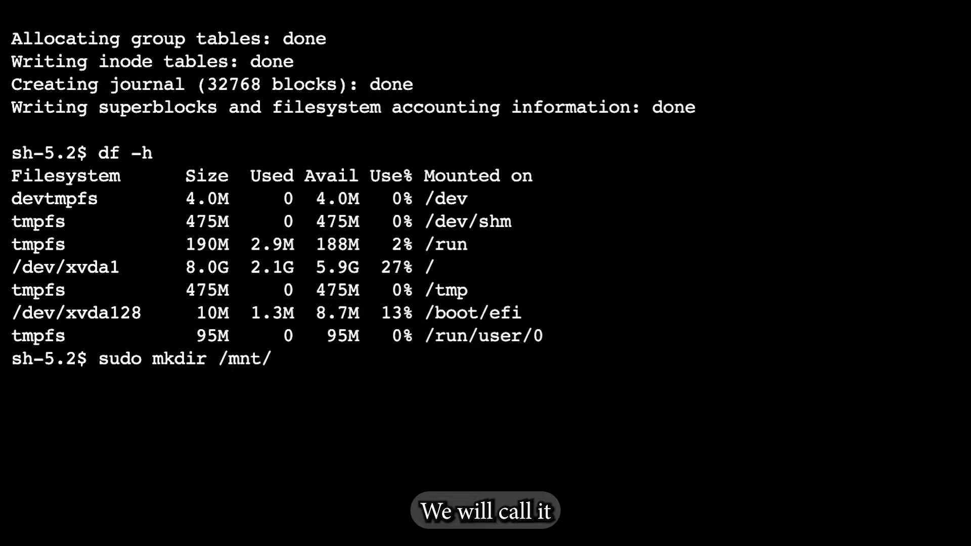
{"action": "type", "text": "vol1"}
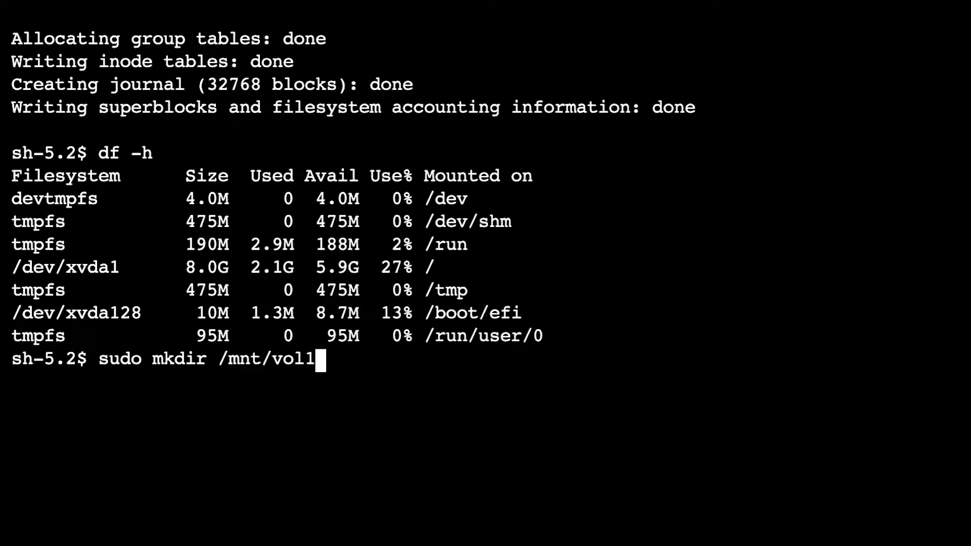
{"action": "key", "text": "Return"}
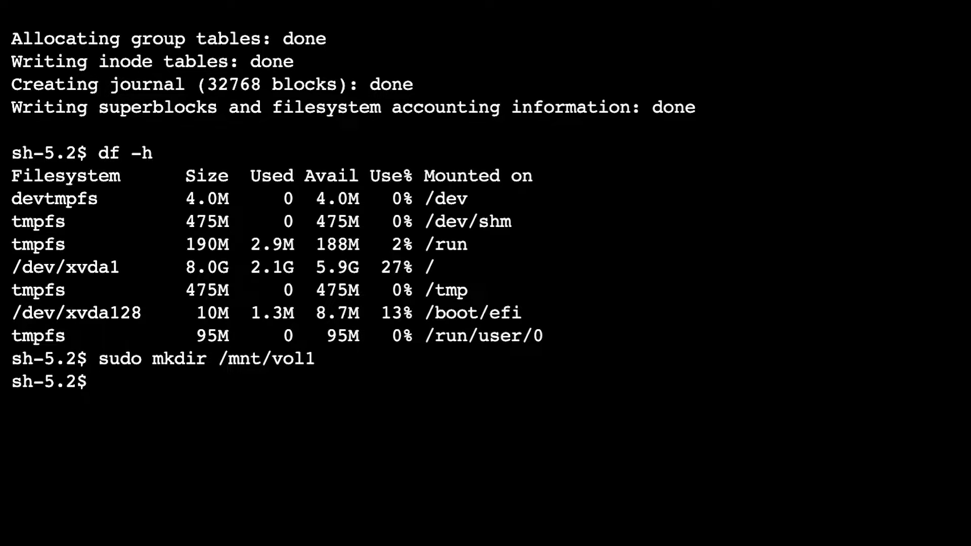
Mount the volume /dev/sdb on the /mnt/vol1 directory with sudo mount.
{"action": "type", "text": "sudo"}
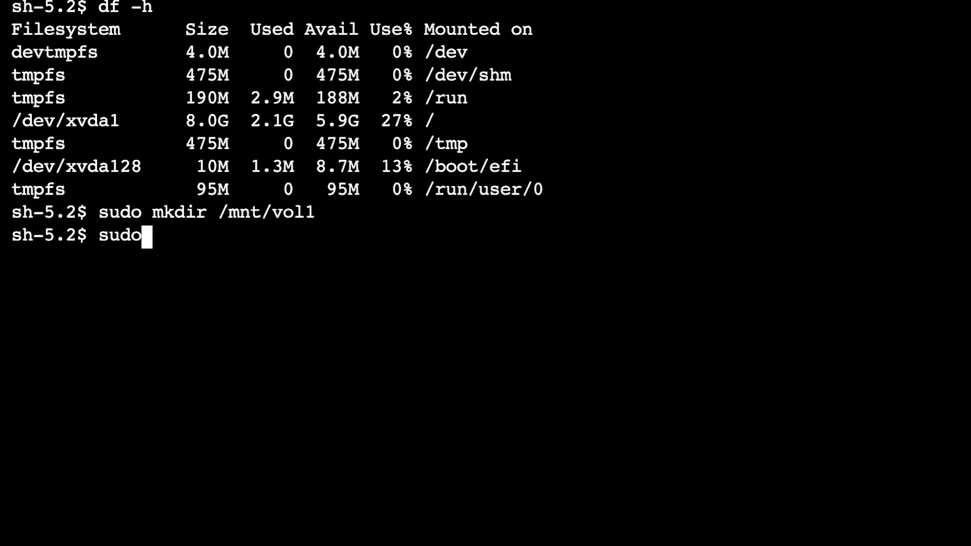
{"action": "type", "text": " mount "}
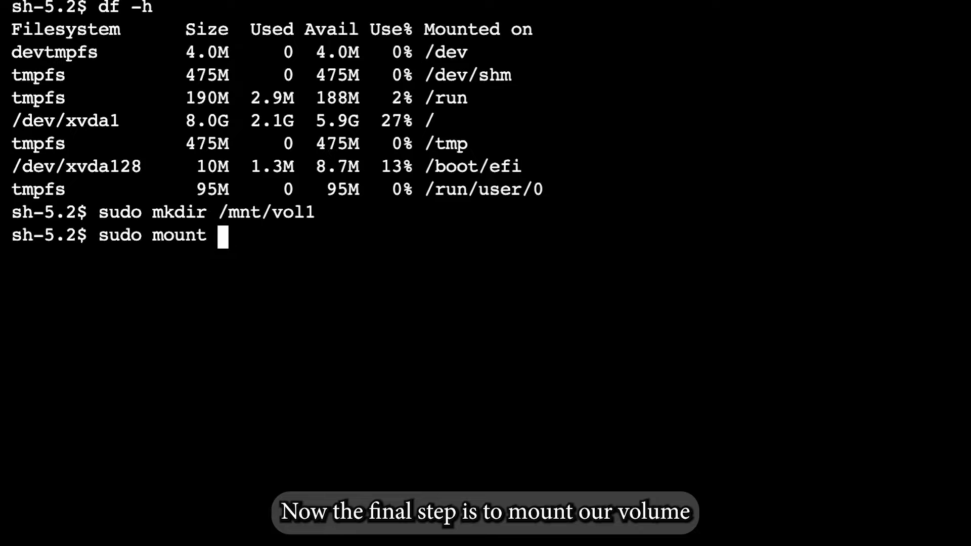
{"action": "type", "text": "/de"}
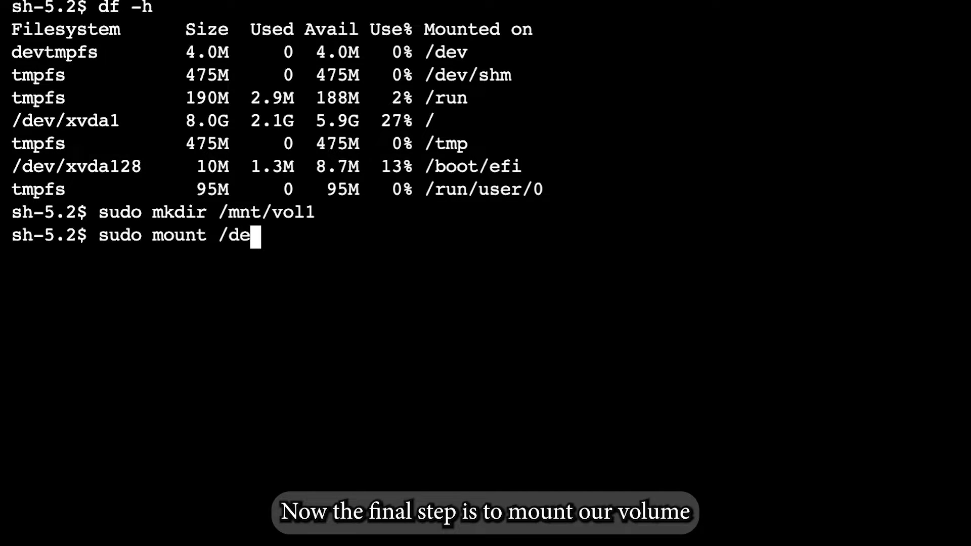
{"action": "type", "text": "v/sdb"}
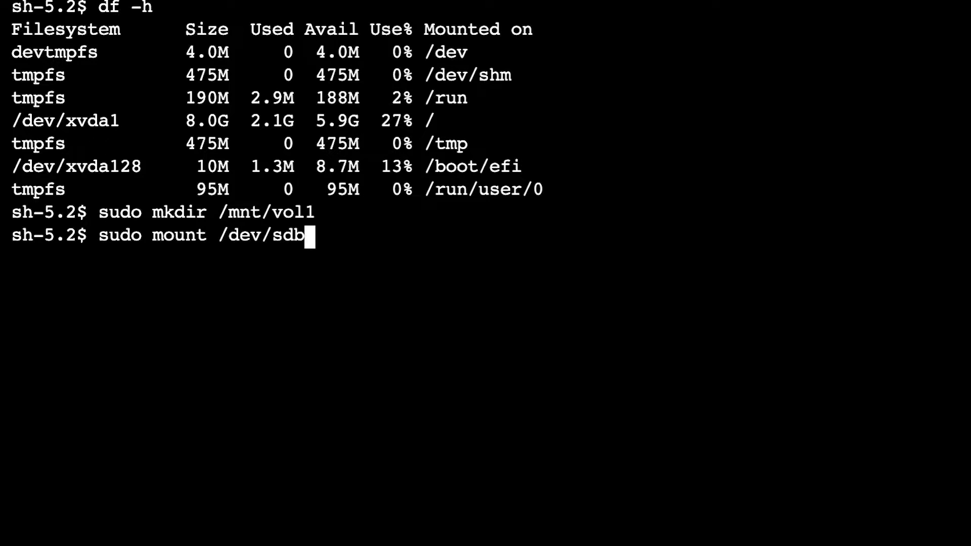
{"action": "type", "text": " /m"}
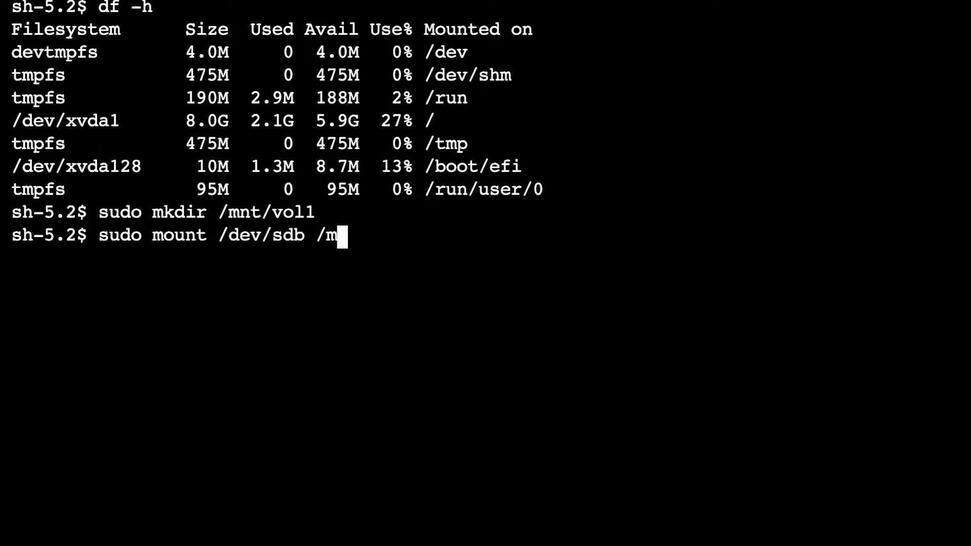
{"action": "type", "text": "nt"}
{"action": "type", "text": "/vol1"}
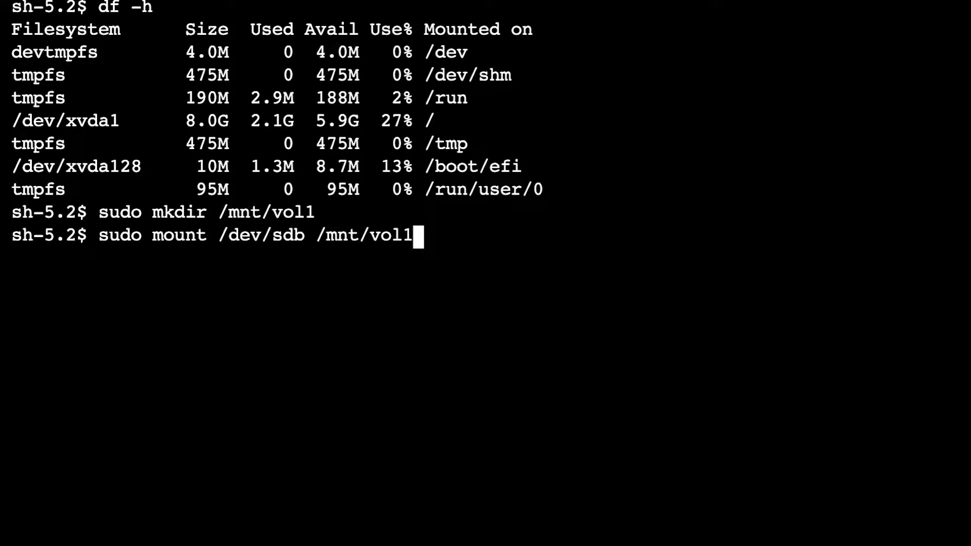
{"action": "key", "text": "Return"}
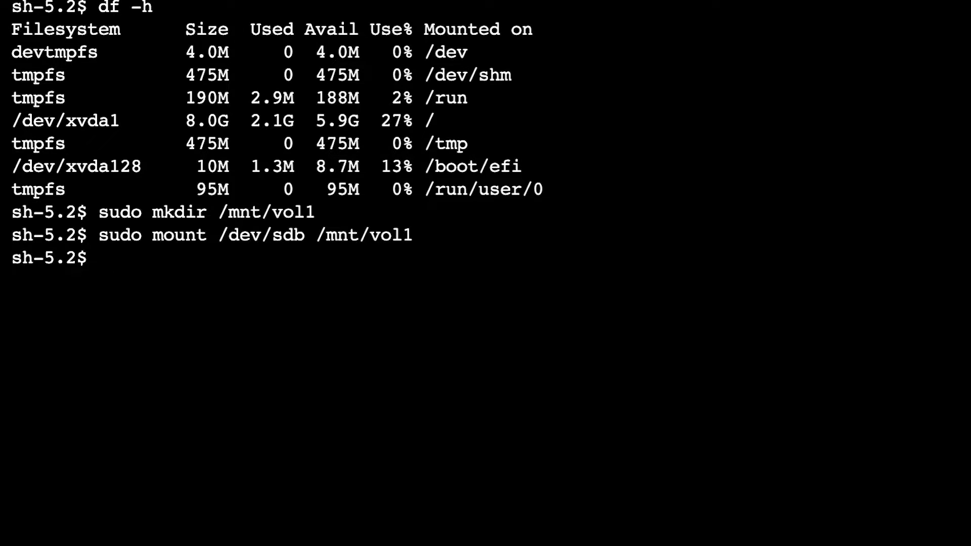
Rerun df -h and examine the entry of the file system mounted on /mnt/vol1.
{"action": "key", "text": "Up"}
{"action": "key", "text": "Up"}
{"action": "key", "text": "Up"}
{"action": "key", "text": "Return"}
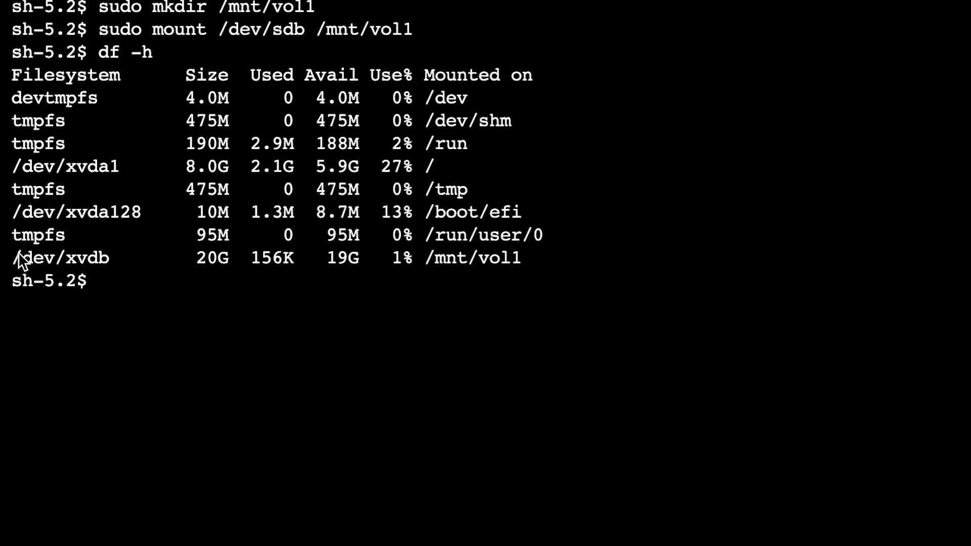
{"action": "left_click_drag", "start_coordinate": [16, 260], "coordinate": [541, 264]}
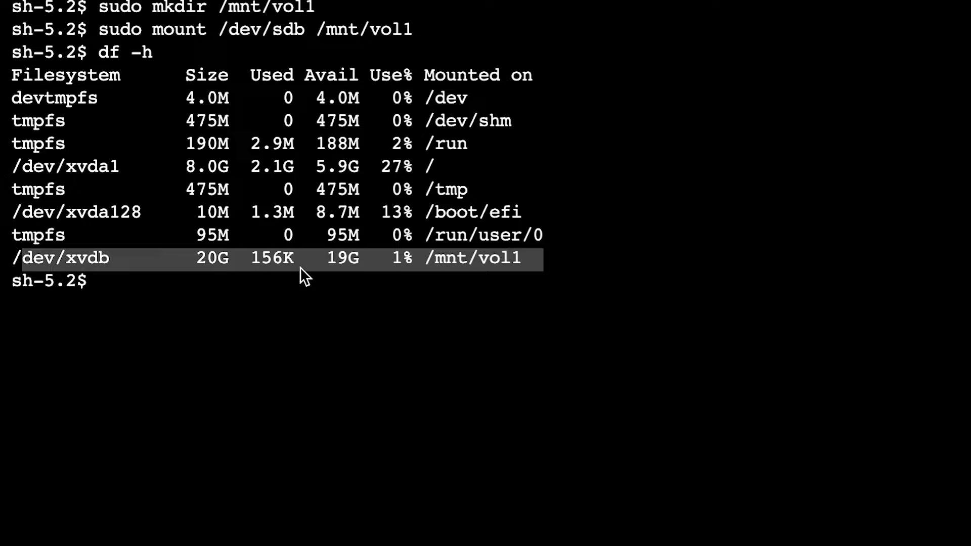
{"action": "left_click", "coordinate": [272, 284]}
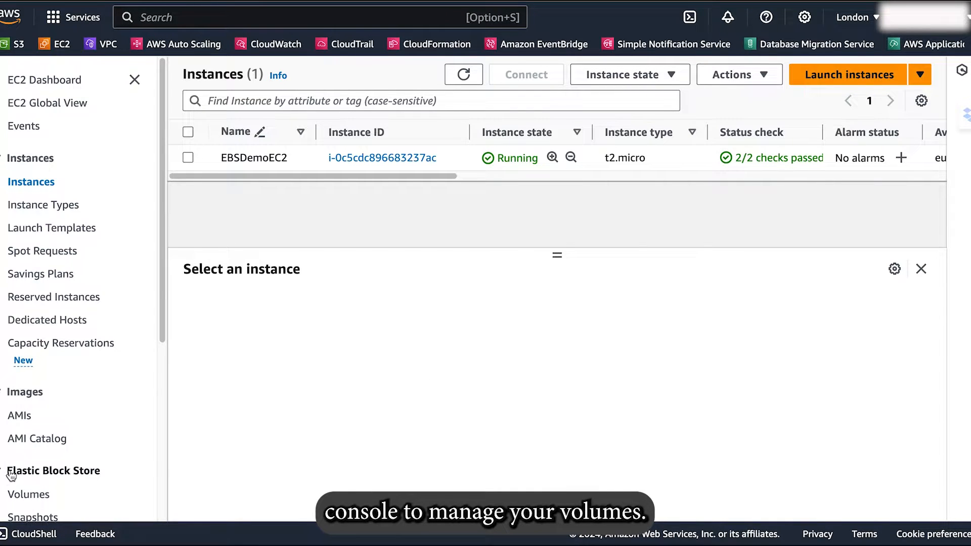
Open the Elastic Block Store volumes list in the EC2 console and name the 8 GiB volume BootVolume.
{"action": "left_click", "coordinate": [26, 496]}
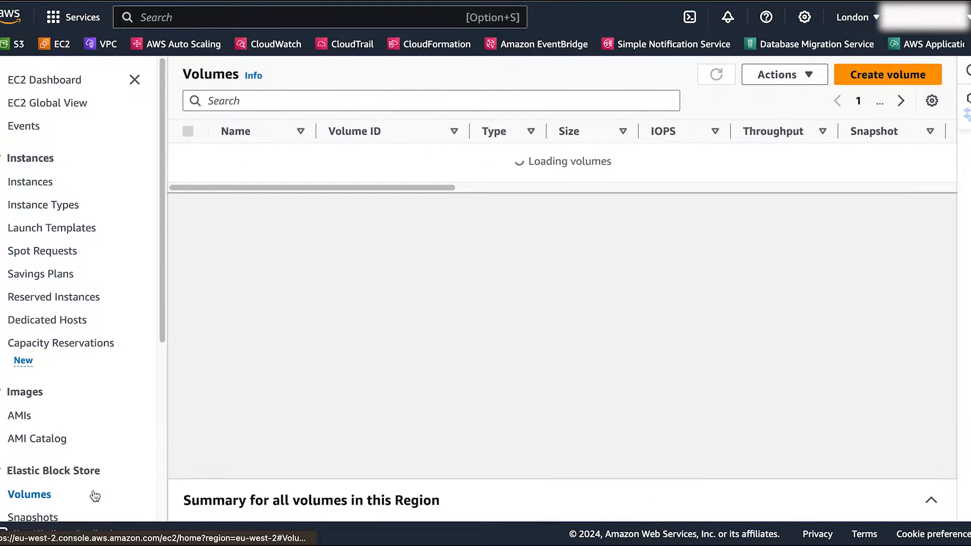
{"action": "left_click", "coordinate": [546, 199]}
{"action": "left_click_drag", "start_coordinate": [528, 200], "coordinate": [263, 202]}
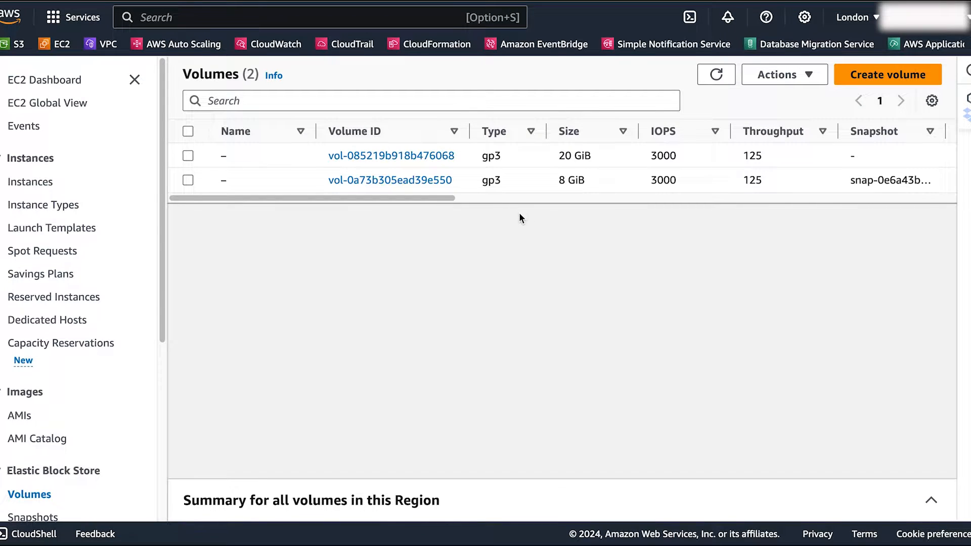
{"action": "mouse_move", "coordinate": [234, 182]}
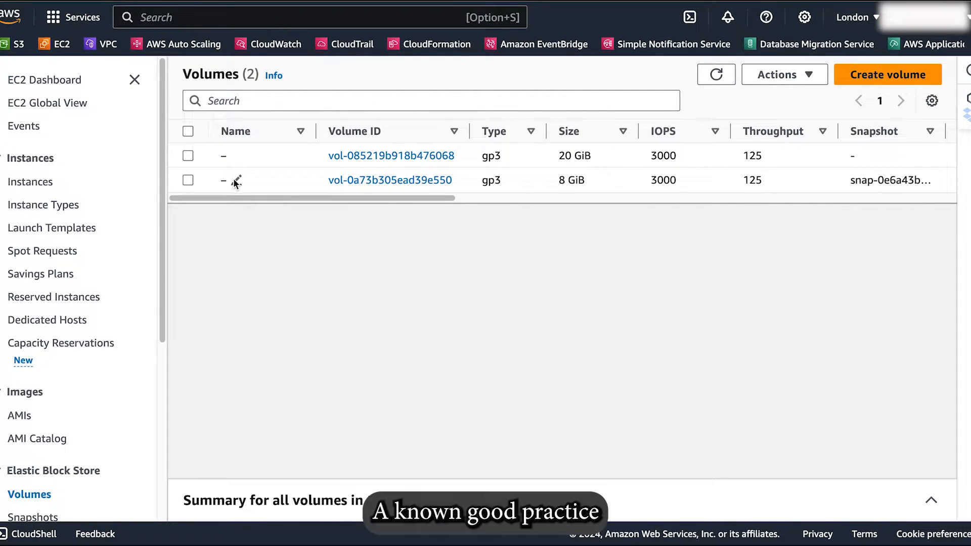
{"action": "left_click", "coordinate": [235, 180]}
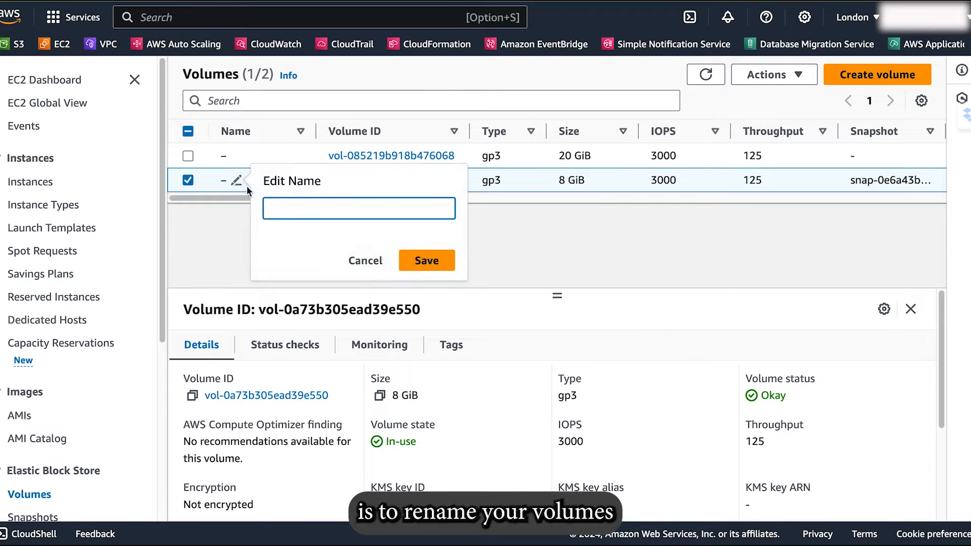
{"action": "type", "text": "Boo"}
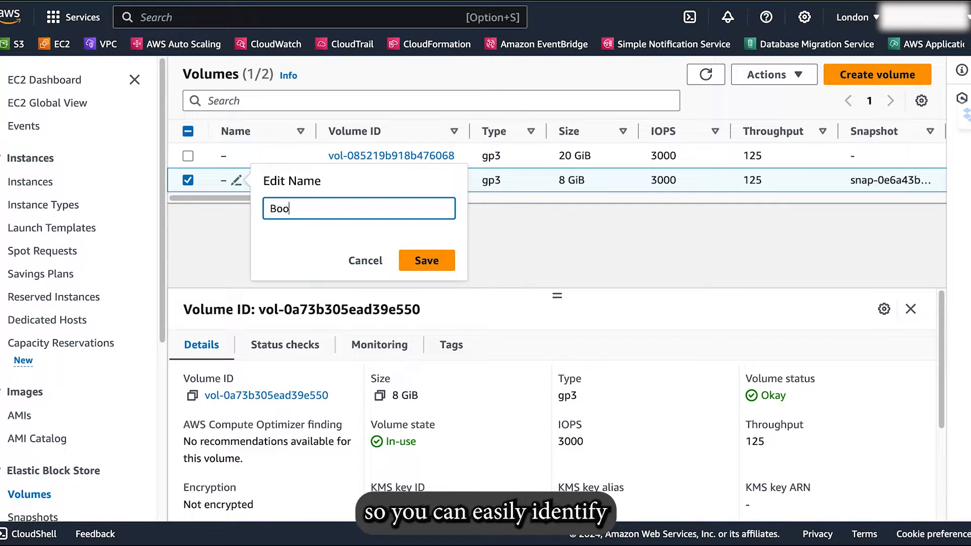
{"action": "type", "text": "tVolume"}
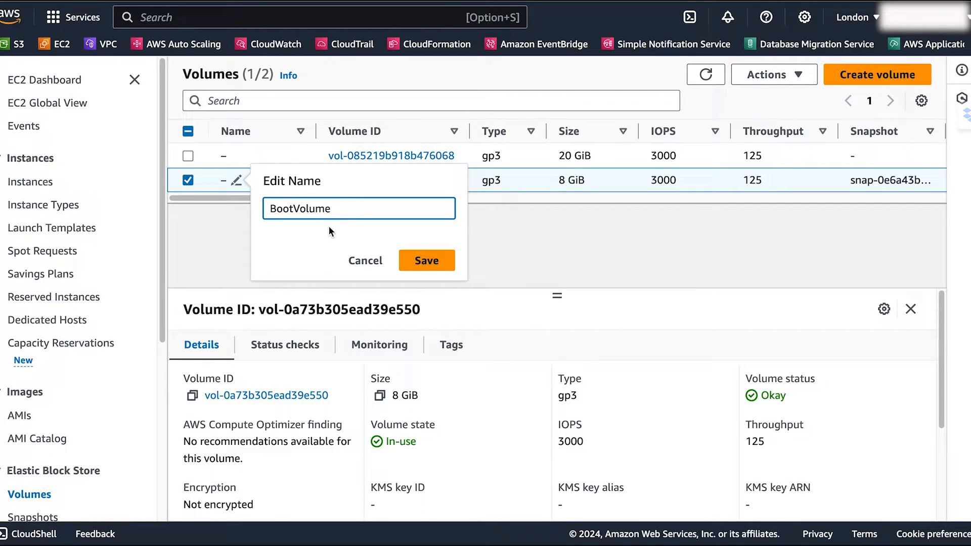
{"action": "left_click", "coordinate": [424, 259]}
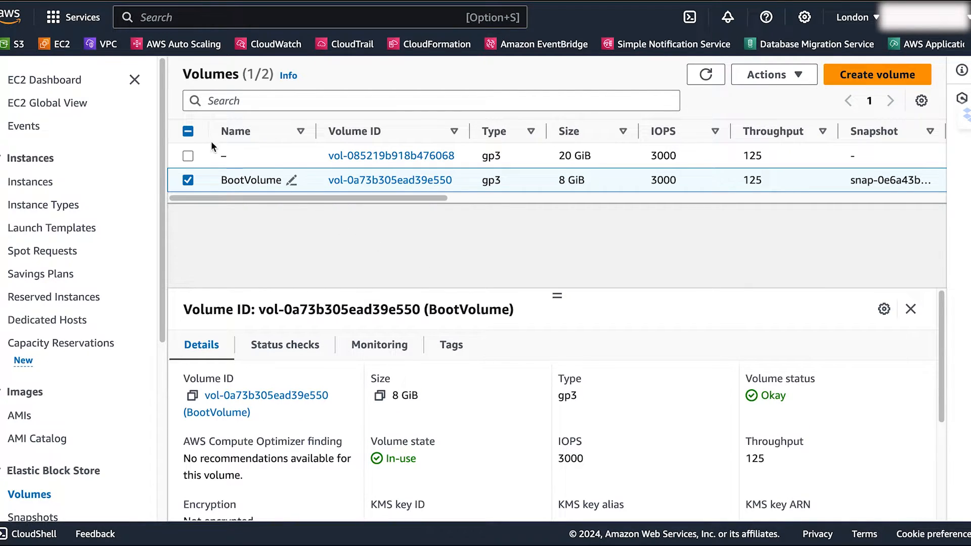
Name the 20 GiB volume Vol1 and clear its selection in the volumes list.
{"action": "left_click", "coordinate": [236, 155]}
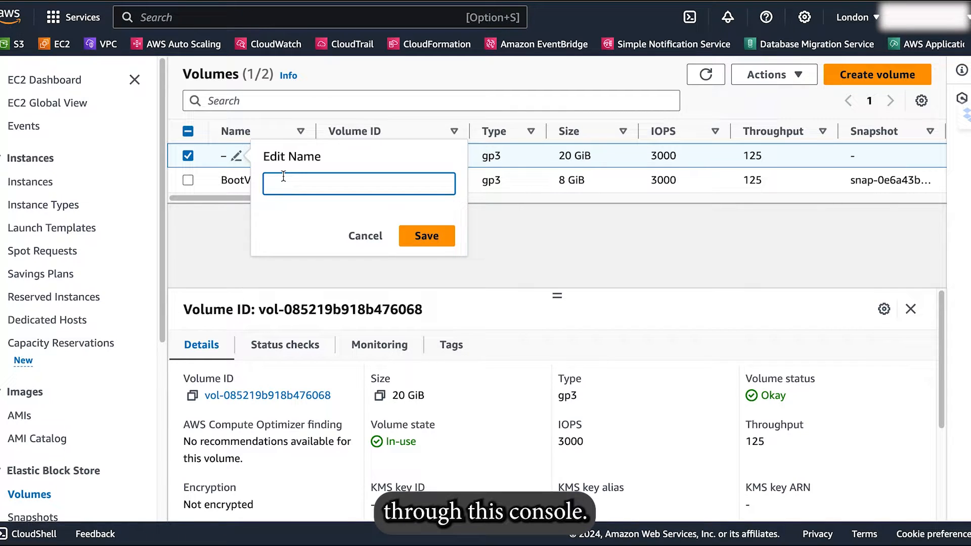
{"action": "type", "text": "Vol1"}
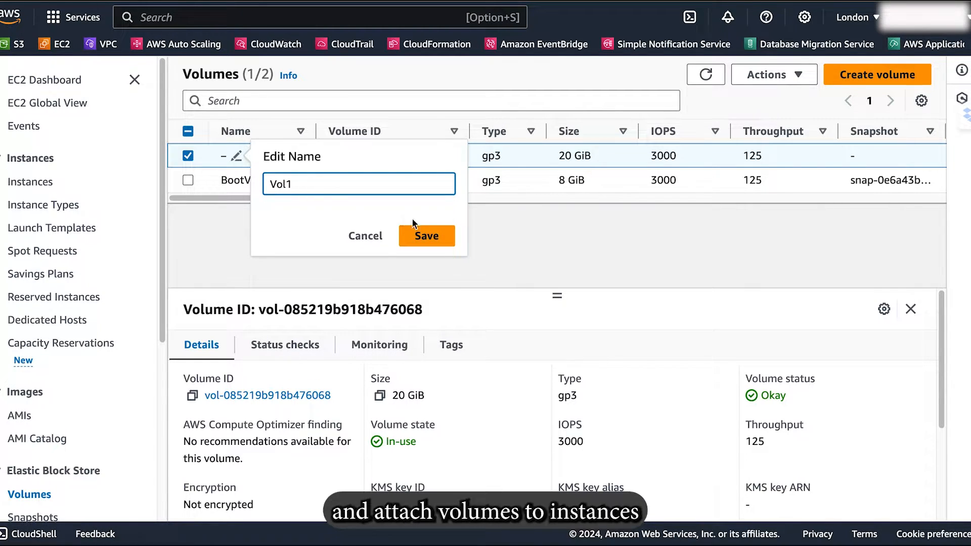
{"action": "left_click", "coordinate": [440, 236]}
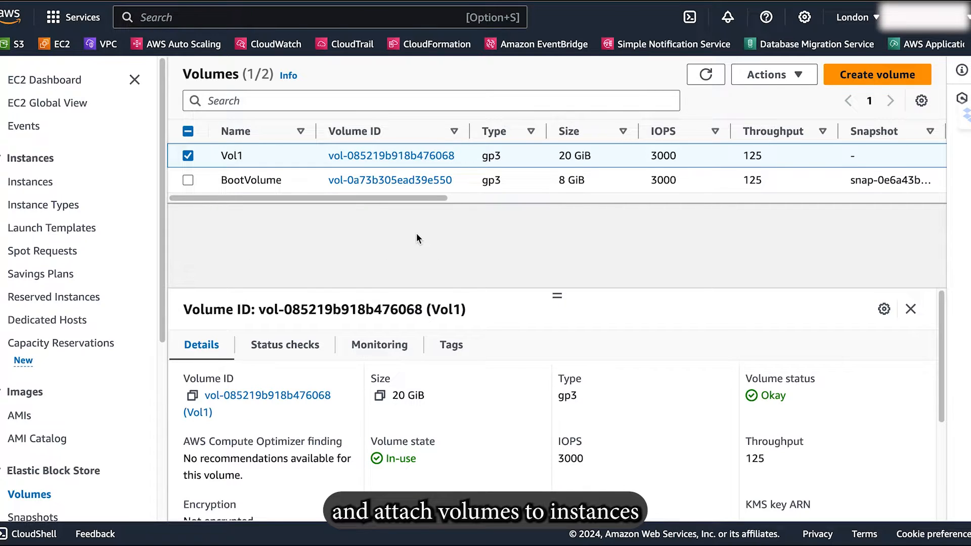
{"action": "left_click", "coordinate": [188, 157]}
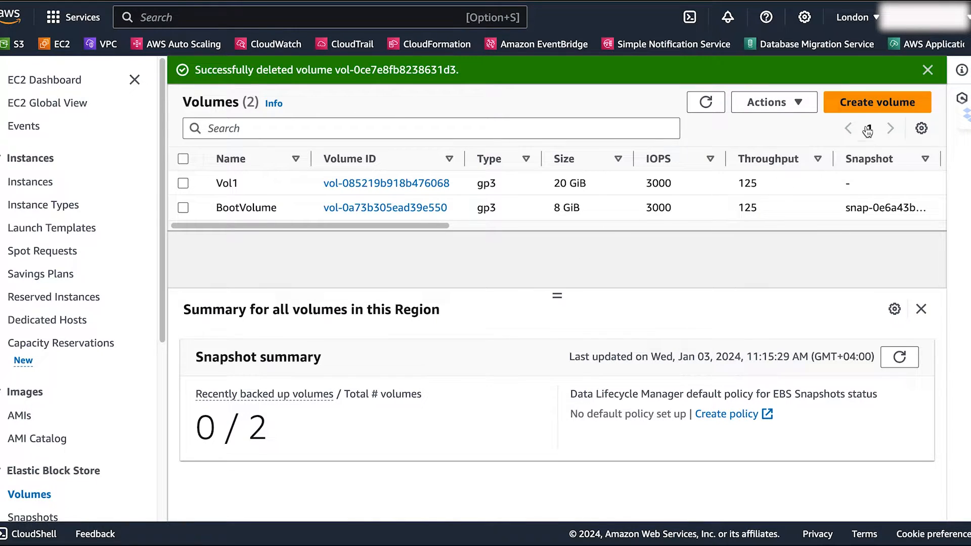
Start creating a new General Purpose SSD (gp3) volume and set its size to 30 GiB.
{"action": "left_click", "coordinate": [871, 102]}
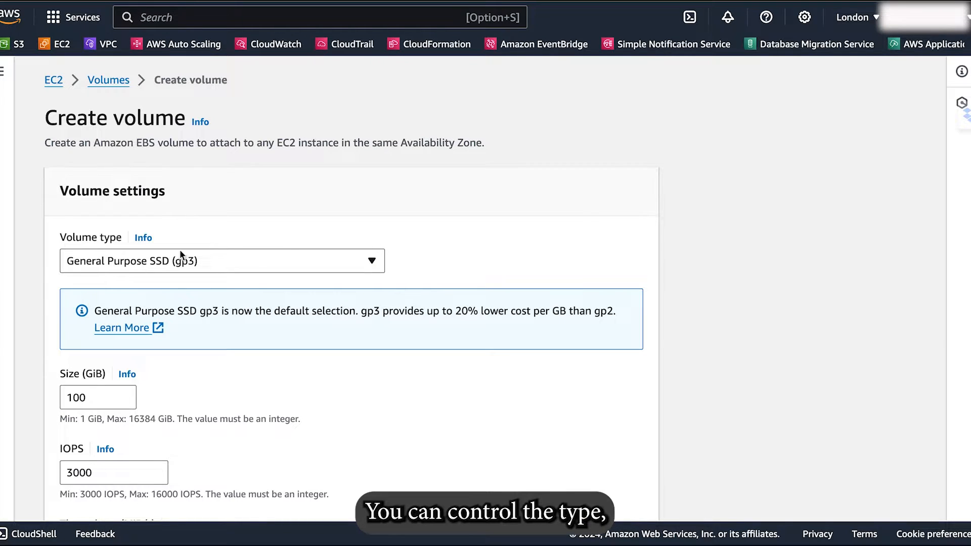
{"action": "left_click", "coordinate": [234, 261]}
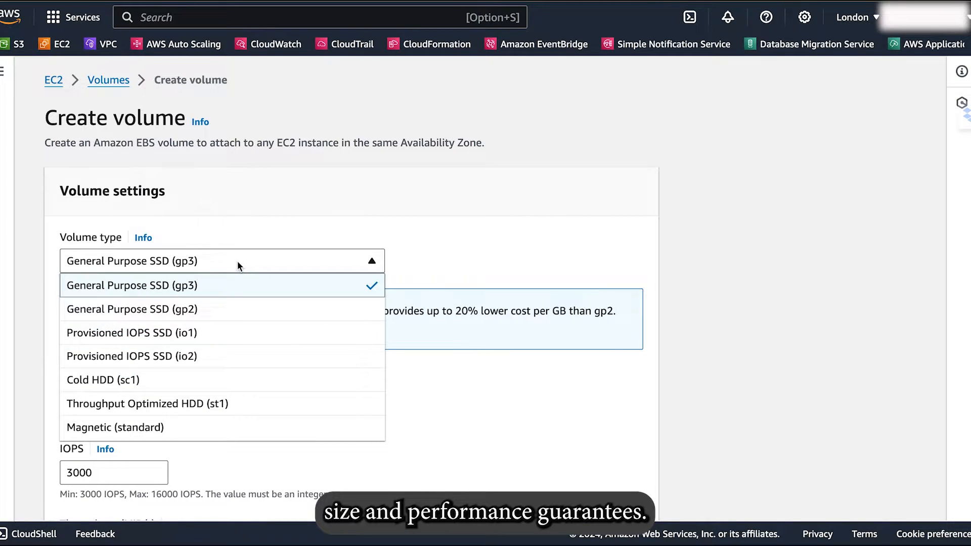
{"action": "left_click", "coordinate": [237, 260]}
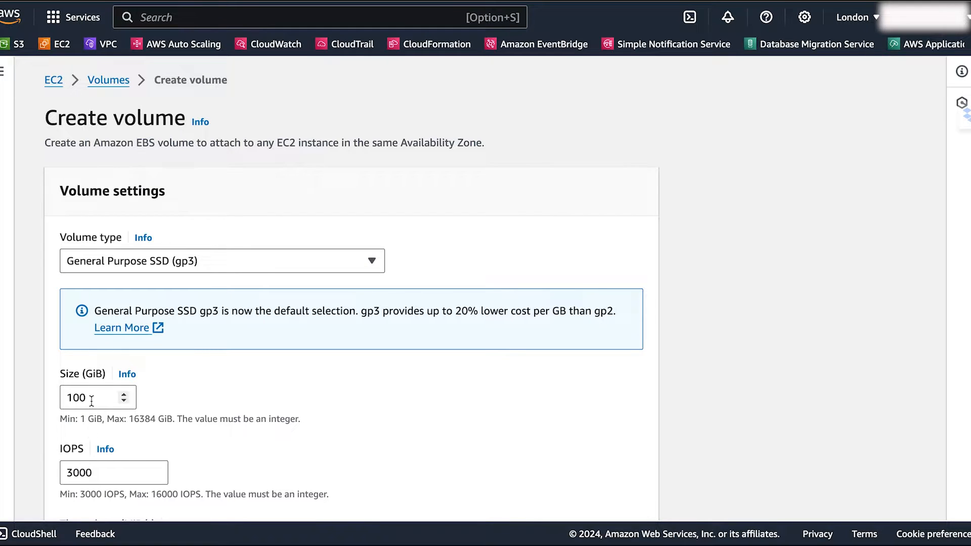
{"action": "left_click_drag", "start_coordinate": [92, 401], "coordinate": [59, 404]}
{"action": "type", "text": "30"}
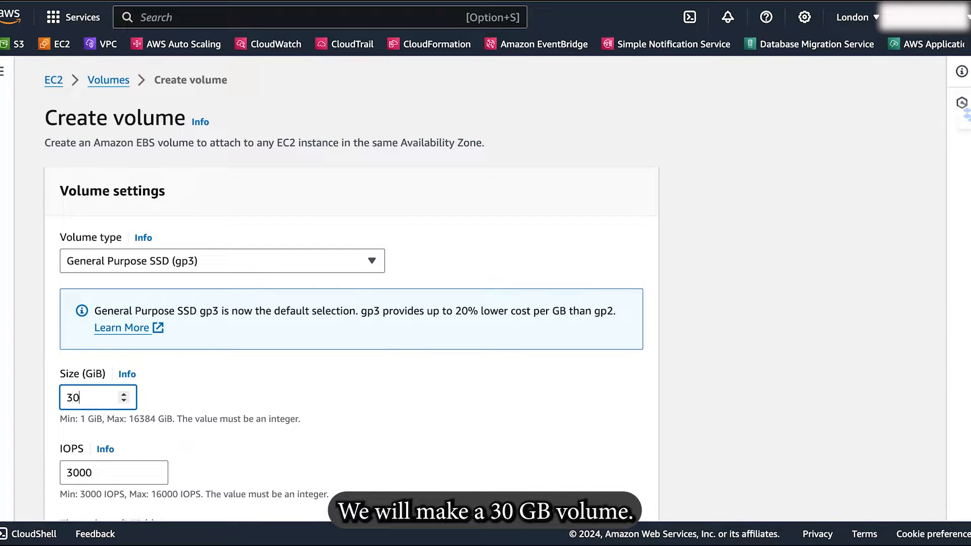
{"action": "left_click", "coordinate": [190, 448]}
Set the new volume's IOPS to 4000.
{"action": "scroll", "coordinate": [190, 448], "scroll_direction": "down", "scroll_amount": 3}
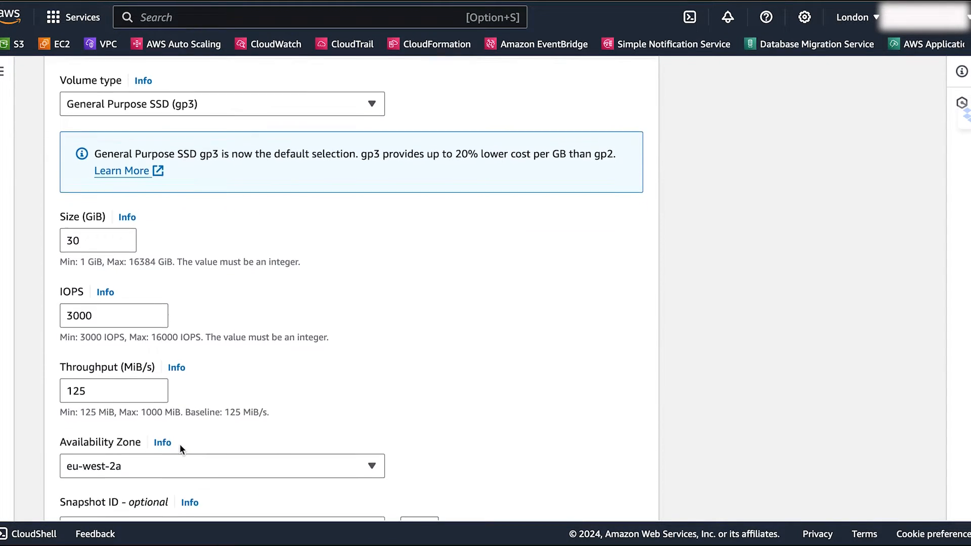
{"action": "left_click_drag", "start_coordinate": [97, 310], "coordinate": [55, 311]}
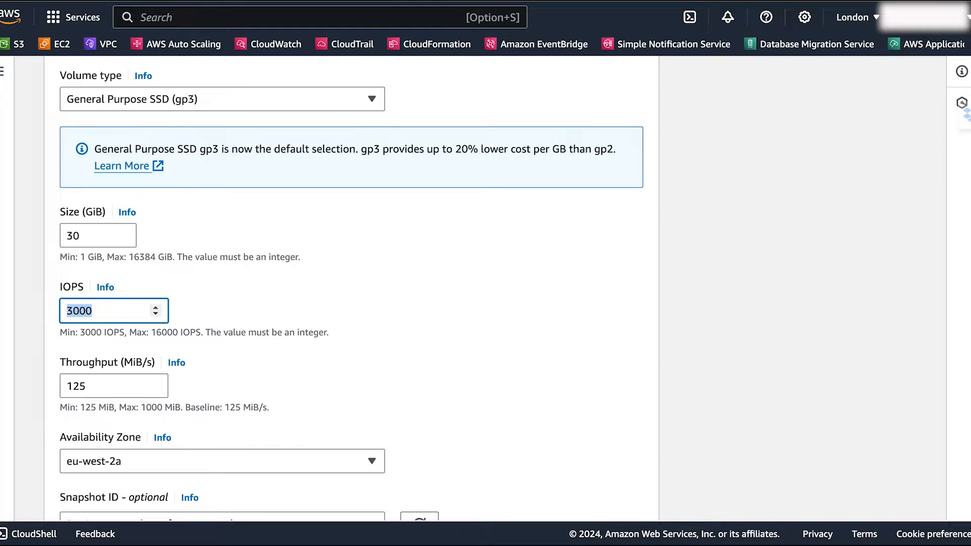
{"action": "type", "text": "4000"}
{"action": "left_click", "coordinate": [279, 363]}
Set the availability zone to eu-west-2b and create the volume without a snapshot, encryption or tags.
{"action": "scroll", "coordinate": [279, 363], "scroll_direction": "down", "scroll_amount": 2}
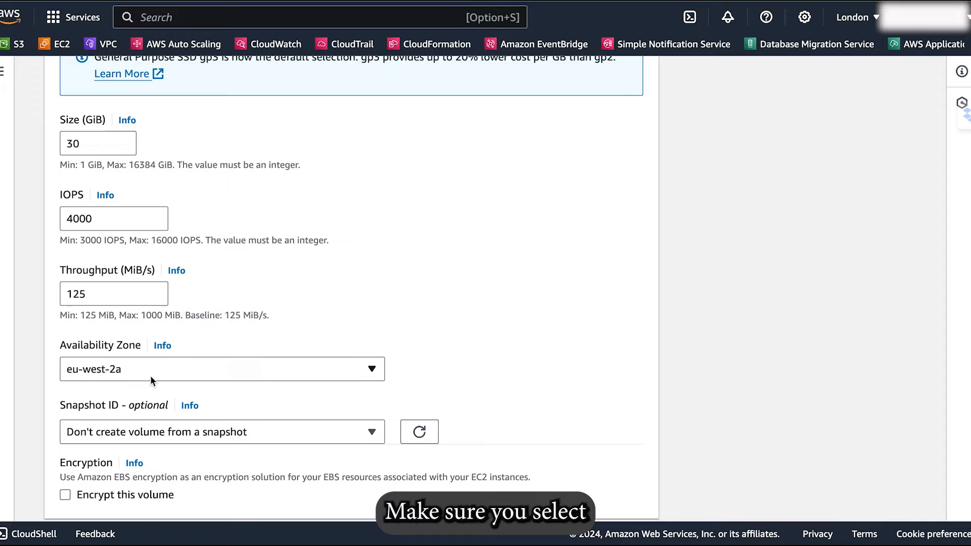
{"action": "left_click", "coordinate": [127, 362]}
{"action": "left_click", "coordinate": [115, 314]}
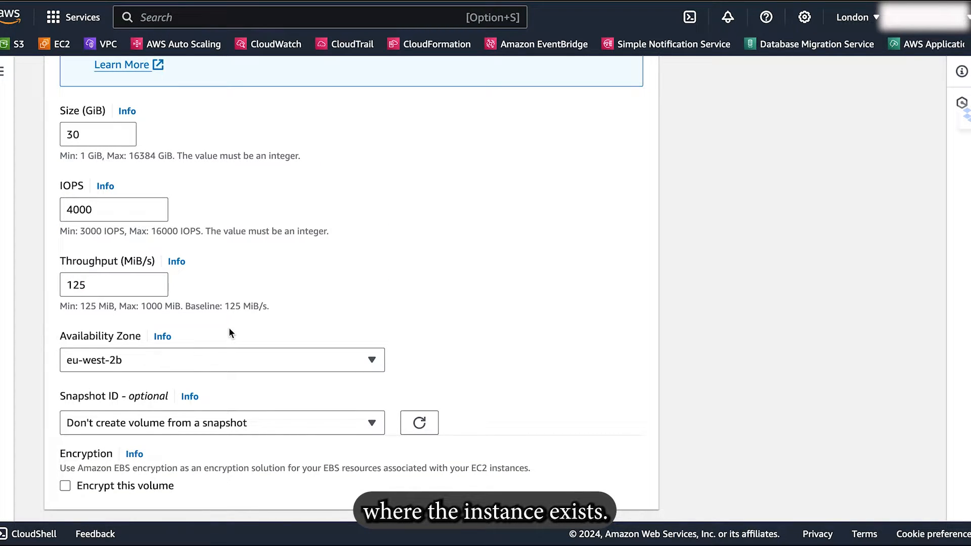
{"action": "scroll", "coordinate": [229, 331], "scroll_direction": "down", "scroll_amount": 5}
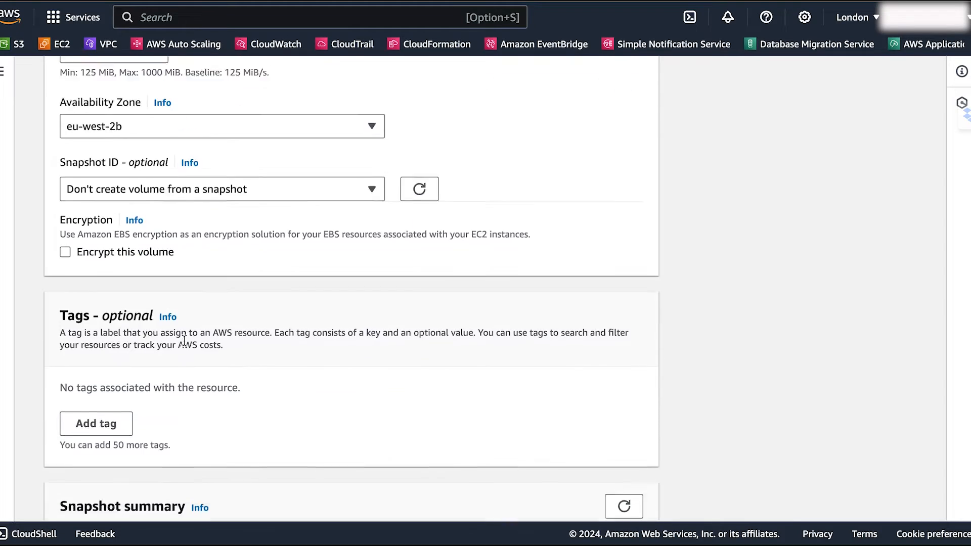
{"action": "scroll", "coordinate": [184, 340], "scroll_direction": "down", "scroll_amount": 3}
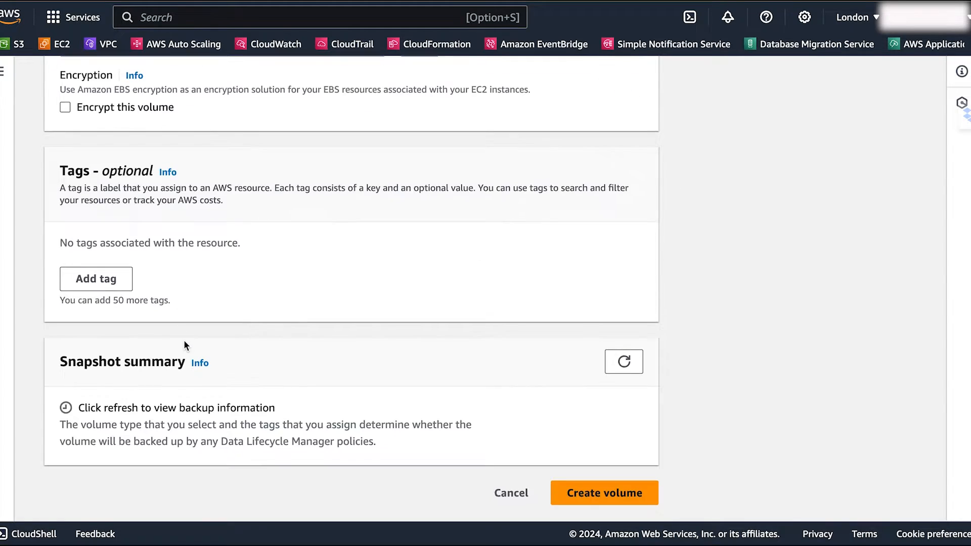
{"action": "left_click", "coordinate": [600, 499]}
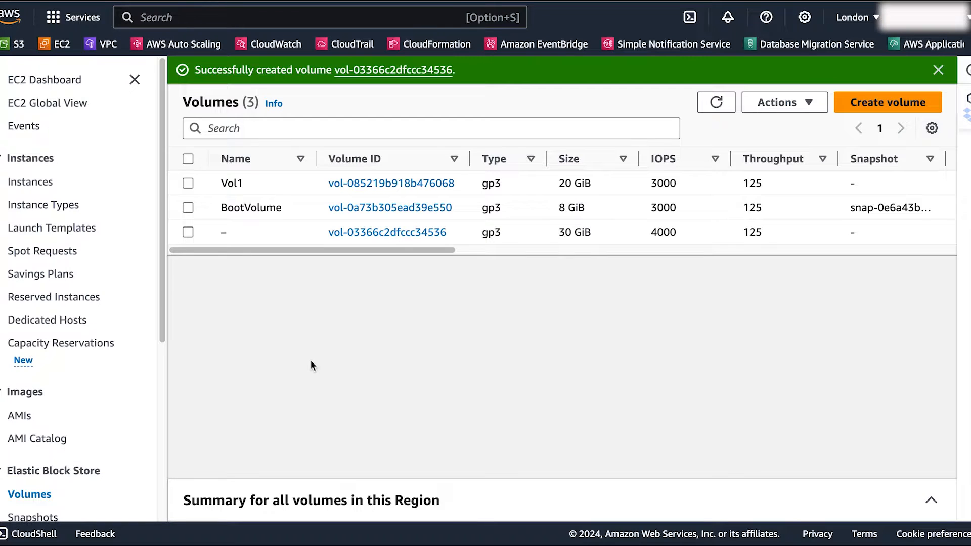
Name the new 30 GiB volume Vol2.
{"action": "left_click", "coordinate": [235, 233]}
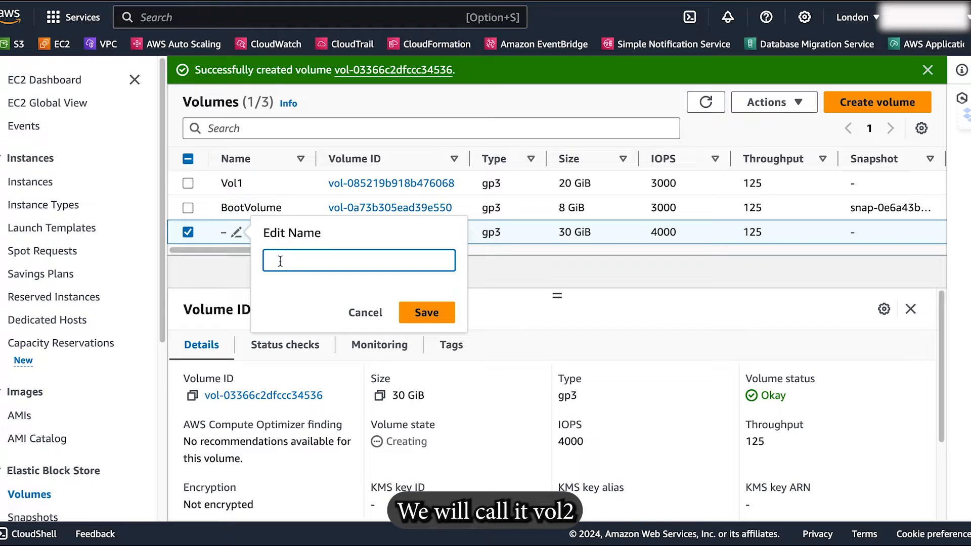
{"action": "type", "text": "Vol2"}
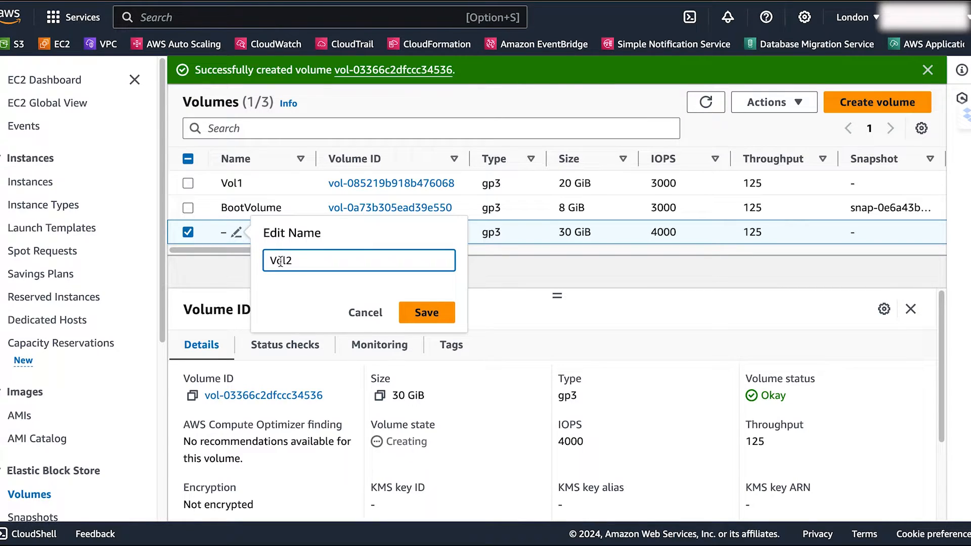
{"action": "left_click", "coordinate": [440, 318]}
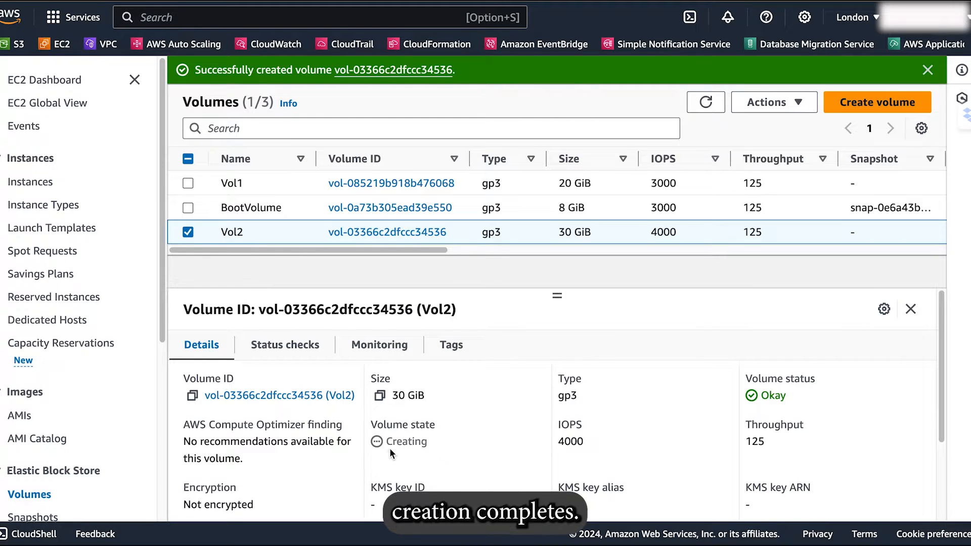
Examine the volume state in Vol2's details and refresh the volumes list.
{"action": "left_click_drag", "start_coordinate": [393, 441], "coordinate": [458, 448]}
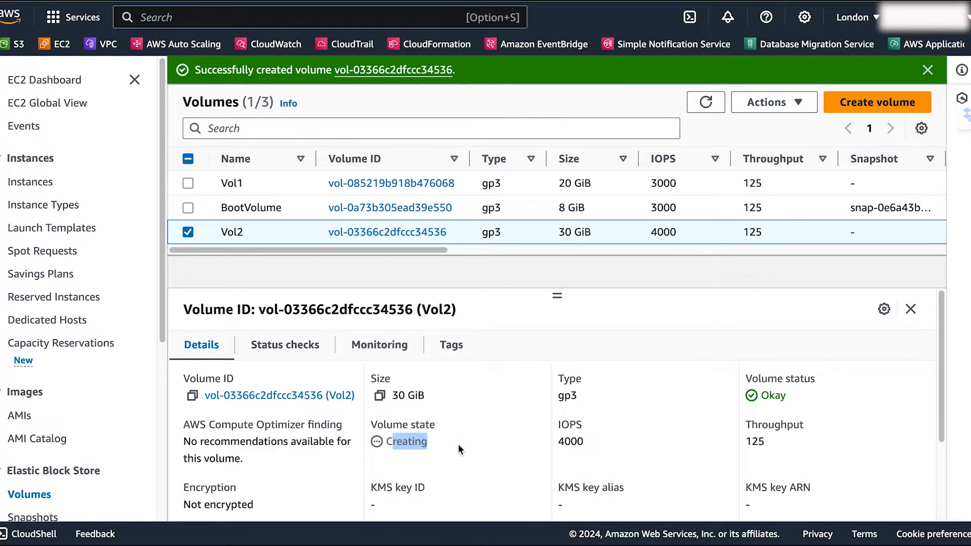
{"action": "scroll", "coordinate": [666, 454], "scroll_direction": "down", "scroll_amount": 3}
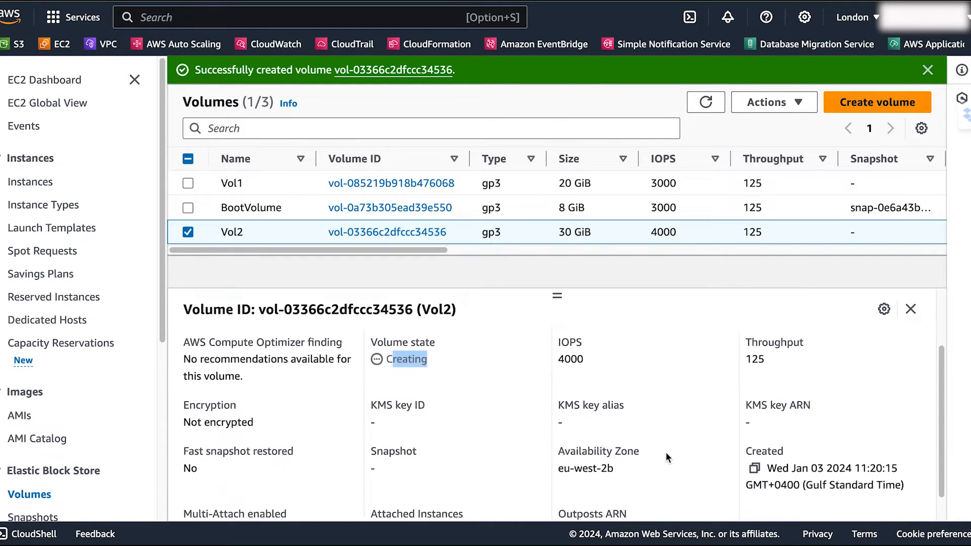
{"action": "scroll", "coordinate": [666, 454], "scroll_direction": "up", "scroll_amount": 3}
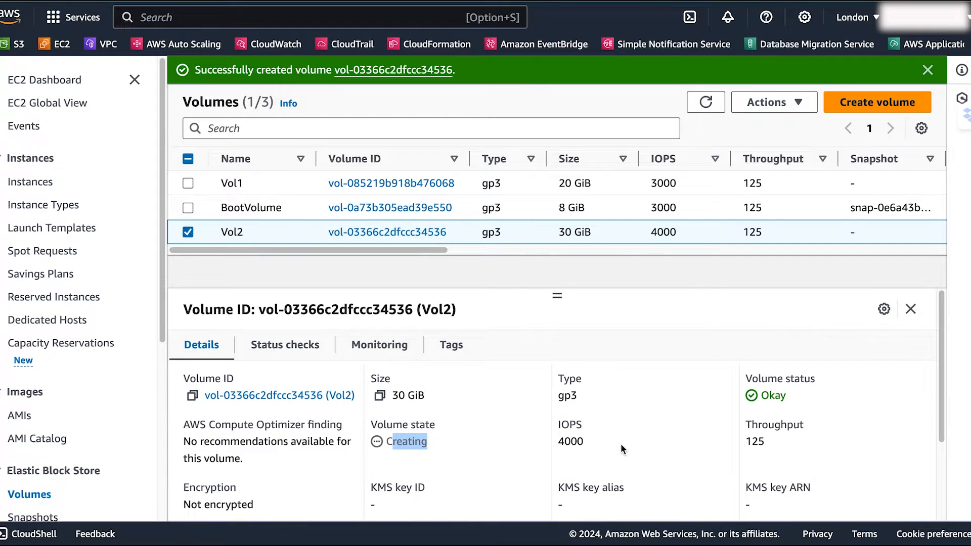
{"action": "left_click", "coordinate": [704, 102]}
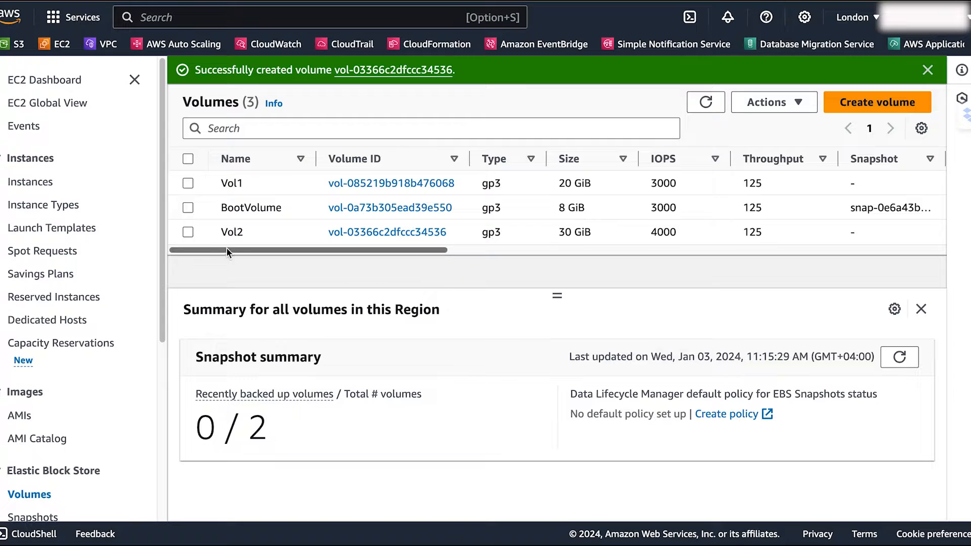
Attach the Vol2 volume to instance i-0c5cdc896683237ac with the device name /dev/sdf.
{"action": "left_click", "coordinate": [188, 232]}
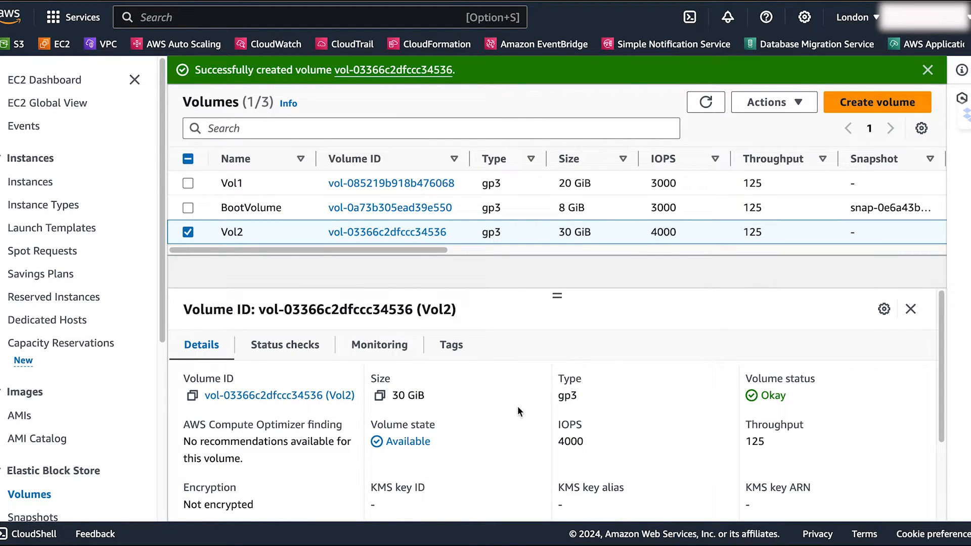
{"action": "left_click", "coordinate": [785, 104]}
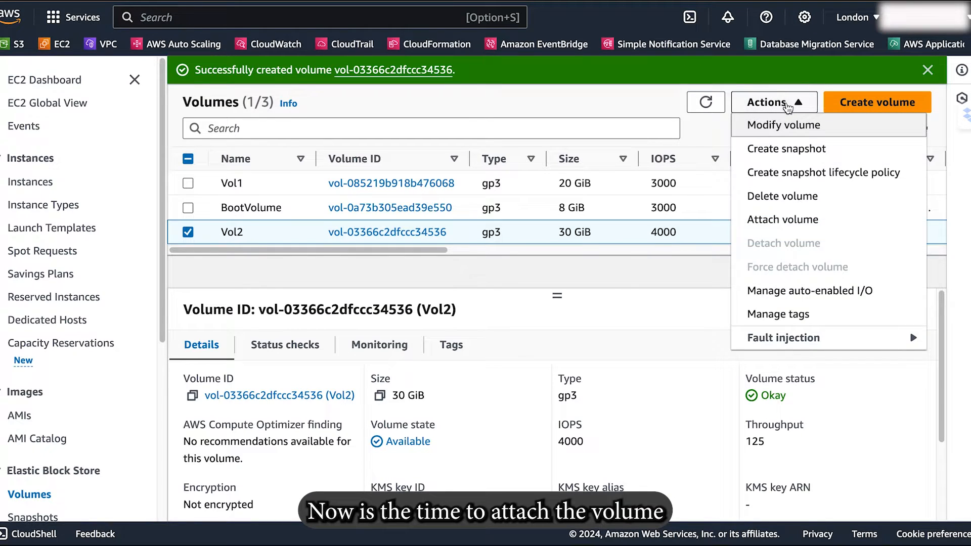
{"action": "left_click", "coordinate": [759, 221]}
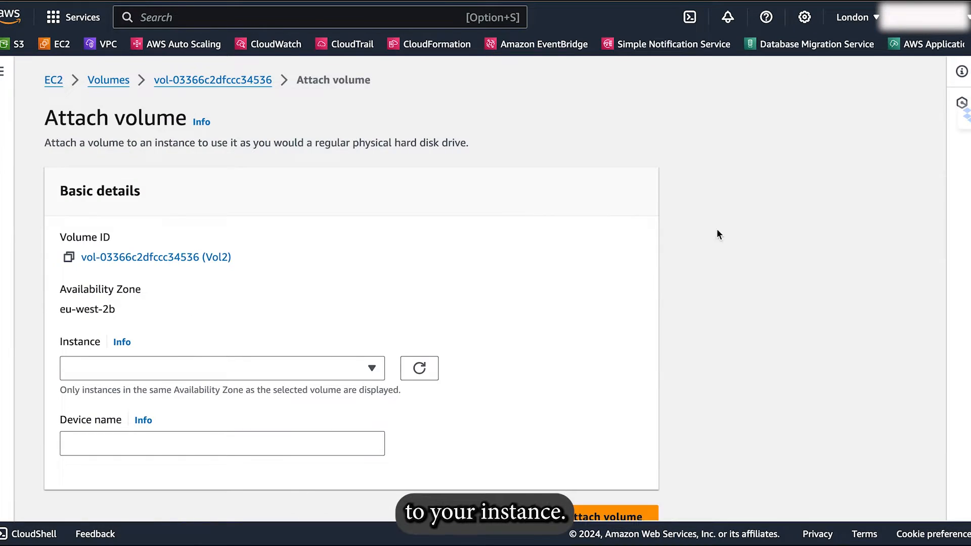
{"action": "left_click", "coordinate": [299, 367]}
{"action": "left_click", "coordinate": [223, 420]}
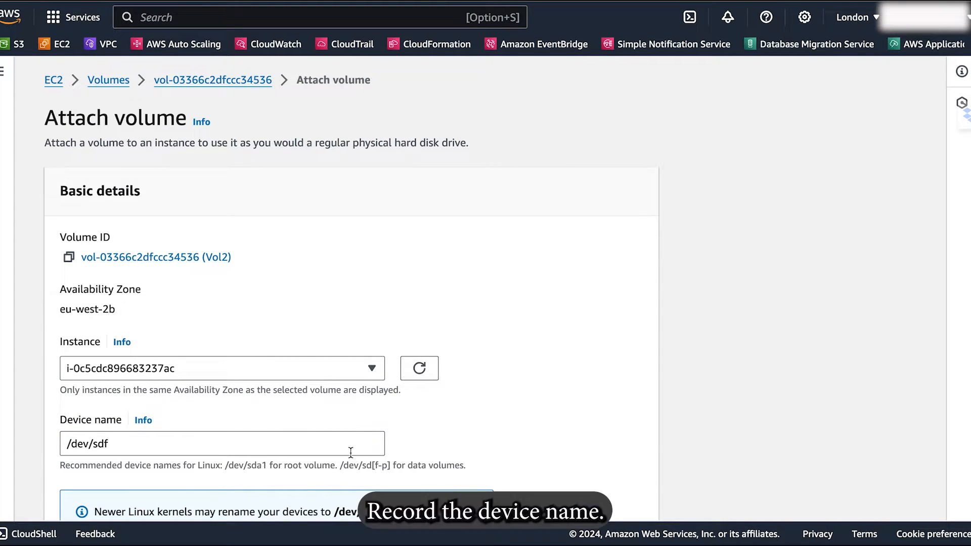
{"action": "scroll", "coordinate": [484, 441], "scroll_direction": "down", "scroll_amount": 2}
{"action": "scroll", "coordinate": [484, 441], "scroll_direction": "down", "scroll_amount": 3}
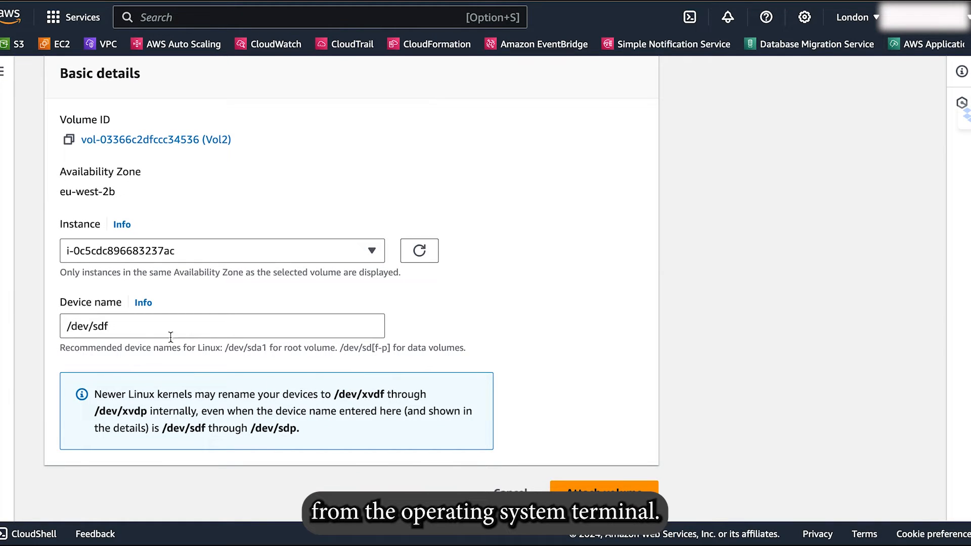
{"action": "left_click", "coordinate": [606, 490]}
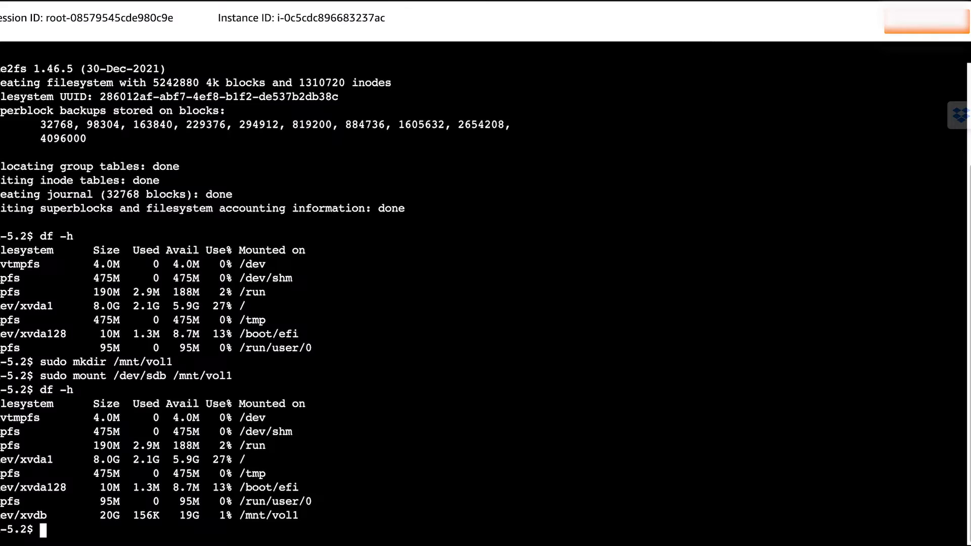
Switch to the instance's terminal session and run df -h to check the mounted file systems.
{"action": "key", "text": "Return"}
{"action": "key", "text": "Return"}
{"action": "key", "text": "Return"}
{"action": "key", "text": "Return"}
{"action": "key", "text": "Return"}
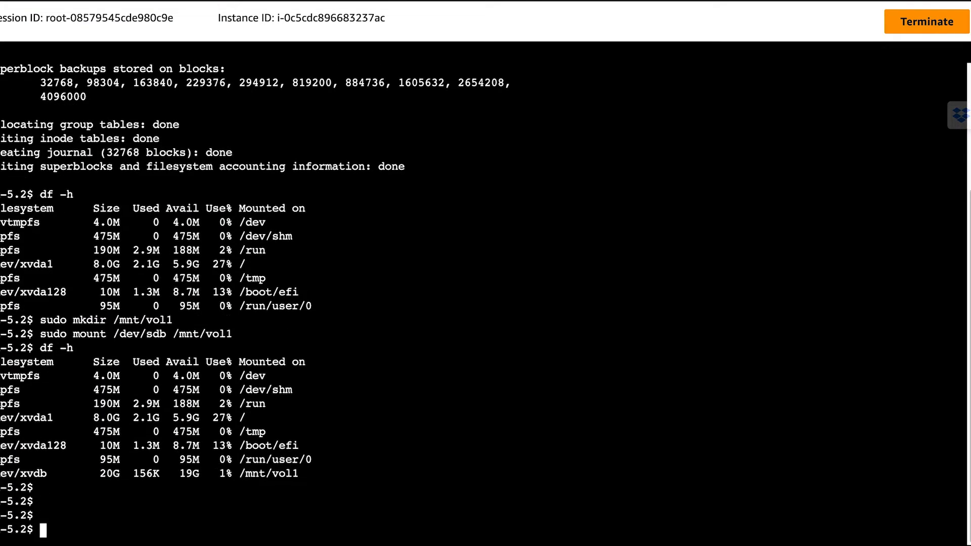
{"action": "type", "text": "df -h"}
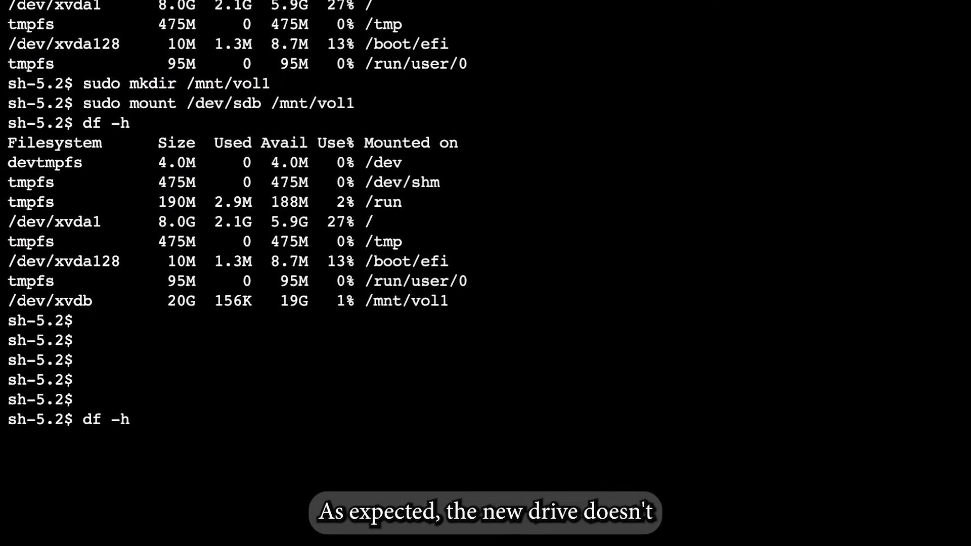
{"action": "key", "text": "Return"}
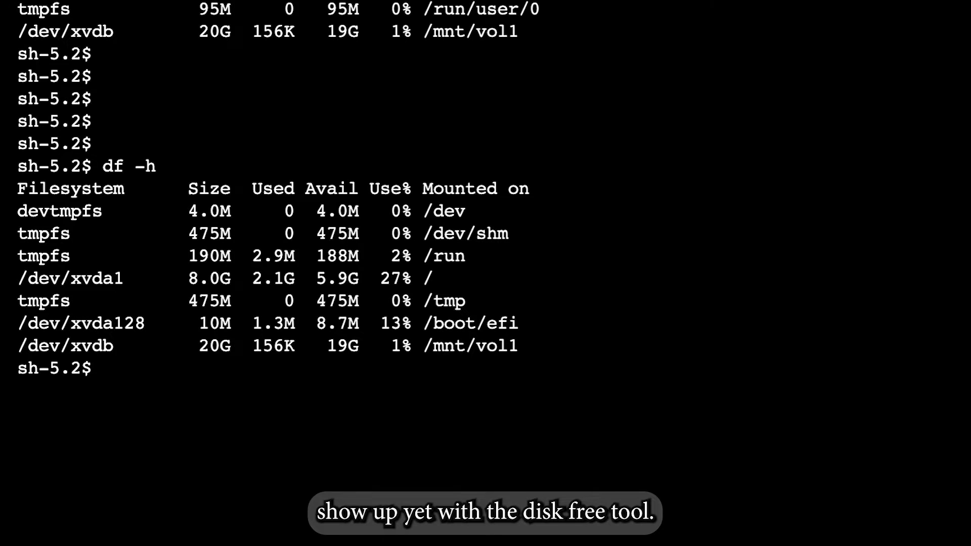
Format the /dev/sdf device with an ext3 file system using sudo mkfs.
{"action": "key", "text": "Up"}
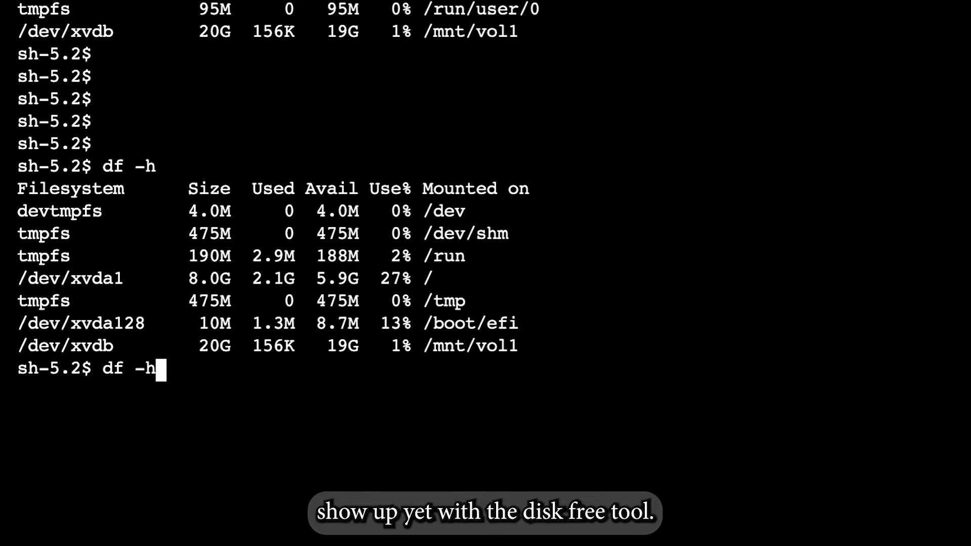
{"action": "key", "text": "Up"}
{"action": "key", "text": "Up"}
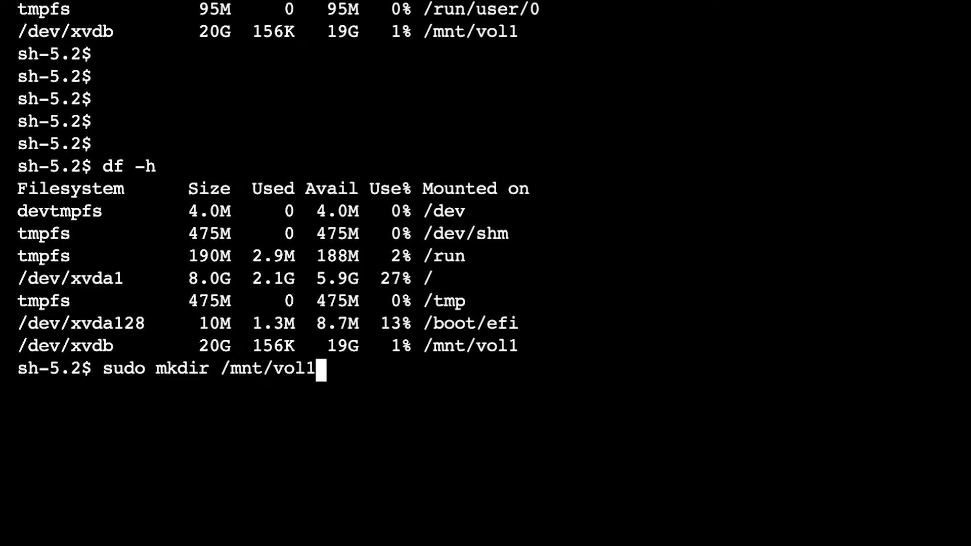
{"action": "key", "text": "Up"}
{"action": "key", "text": "Up"}
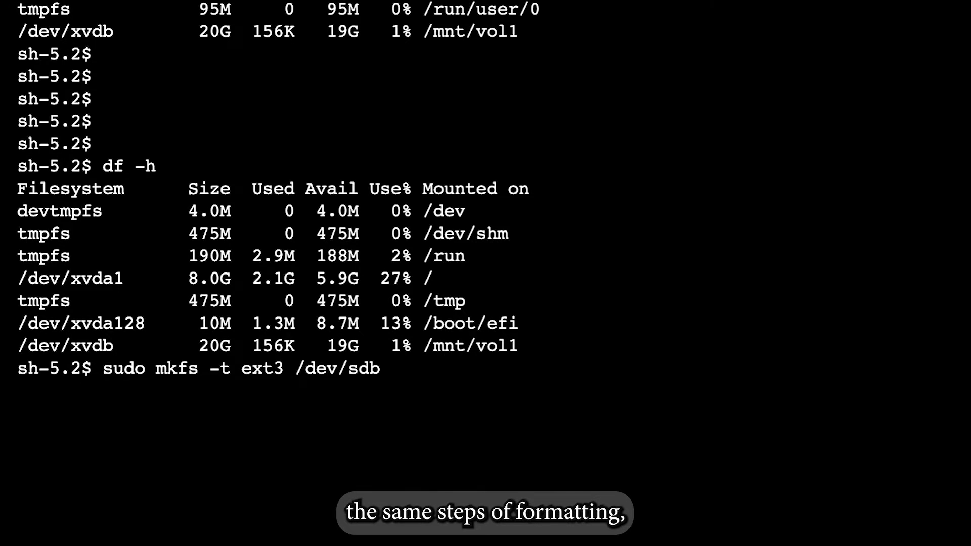
{"action": "key", "text": "BackSpace"}
{"action": "type", "text": "f"}
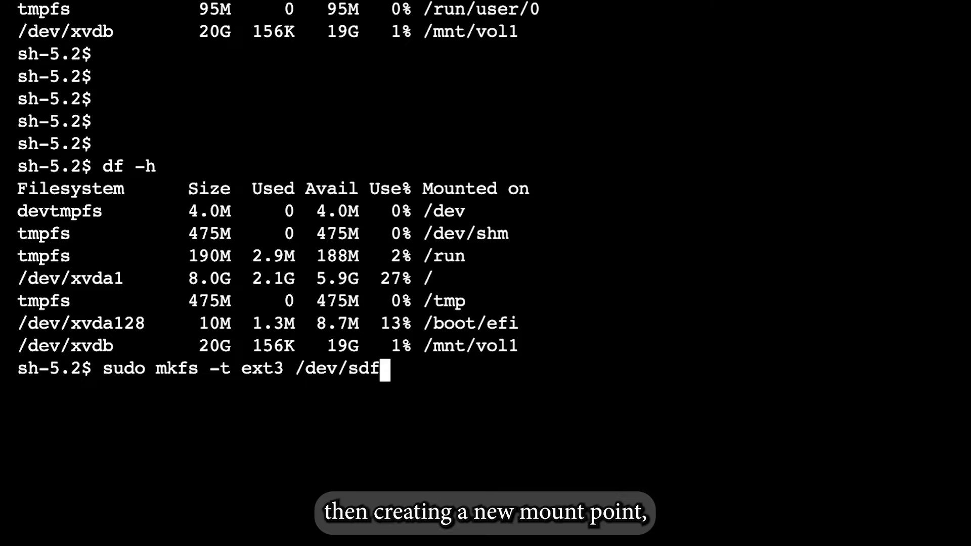
{"action": "key", "text": "Return"}
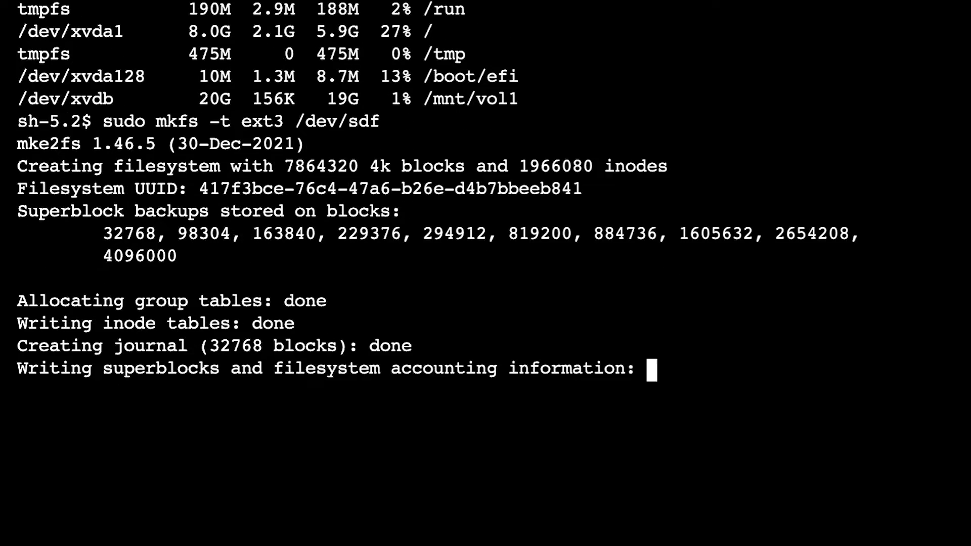
Create the mount point directory /mnt/vol2 with sudo mkdir.
{"action": "key", "text": "Up"}
{"action": "key", "text": "Up"}
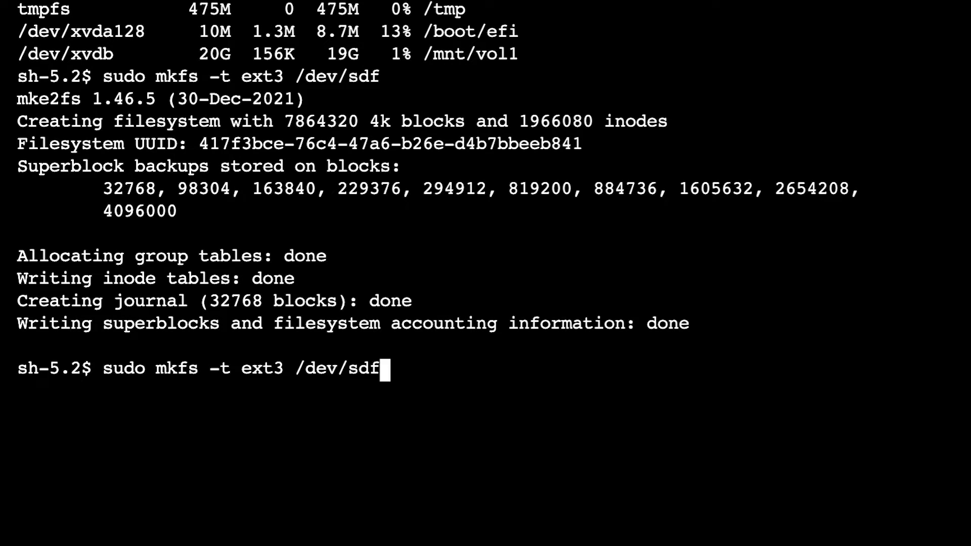
{"action": "key", "text": "Up"}
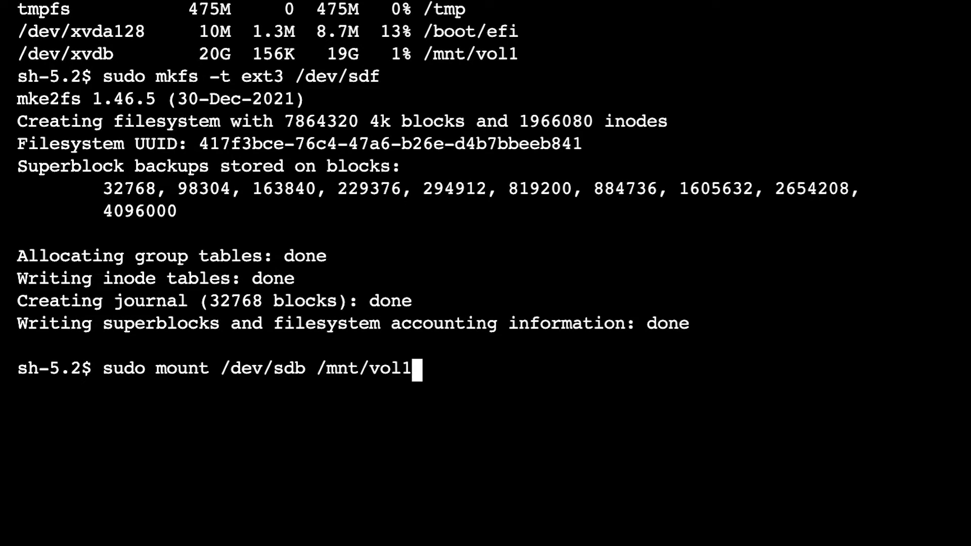
{"action": "key", "text": "Up"}
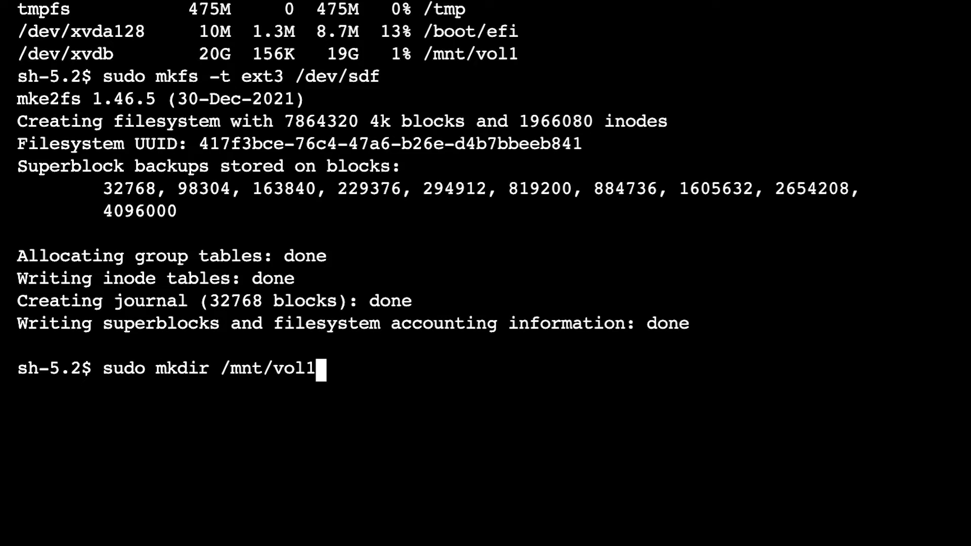
{"action": "key", "text": "BackSpace"}
{"action": "type", "text": "2"}
{"action": "key", "text": "Return"}
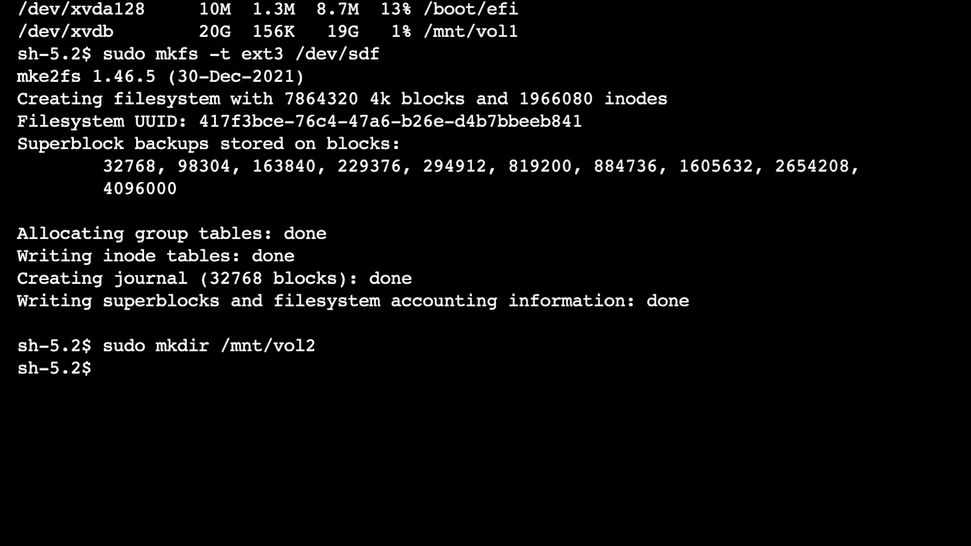
Mount /dev/sdf at /mnt/vol2 with sudo mount.
{"action": "key", "text": "Up"}
{"action": "key", "text": "Up"}
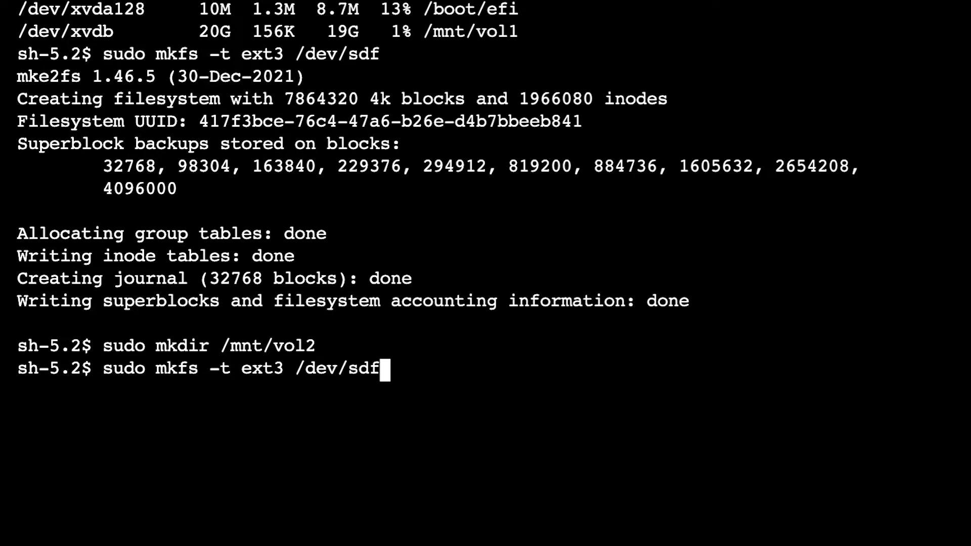
{"action": "key", "text": "Up"}
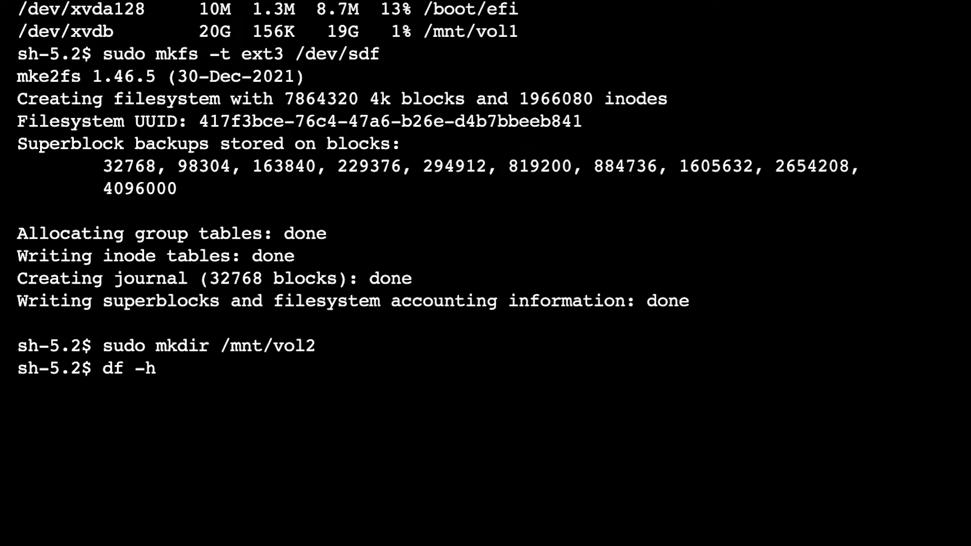
{"action": "key", "text": "Up"}
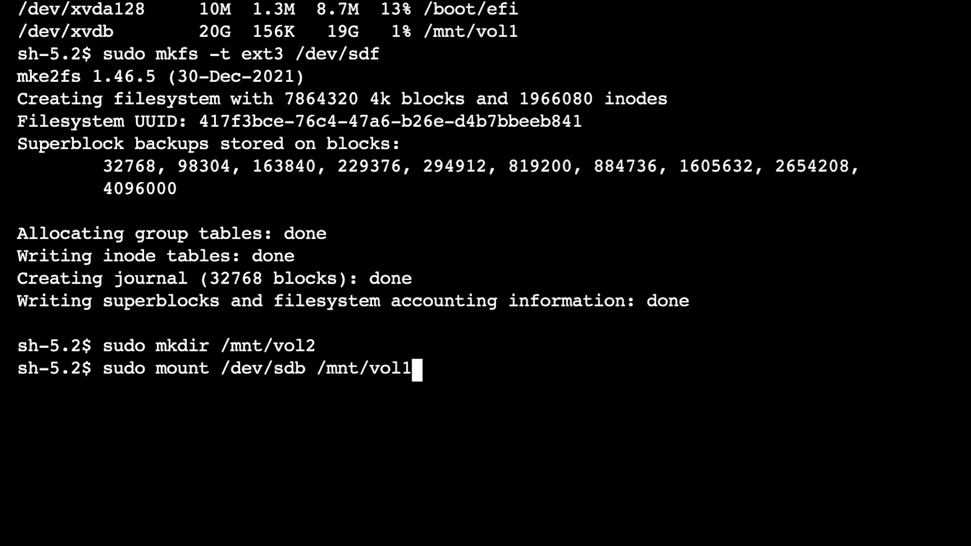
{"action": "key", "text": "BackSpace"}
{"action": "type", "text": "2"}
{"action": "key", "text": "Left"}
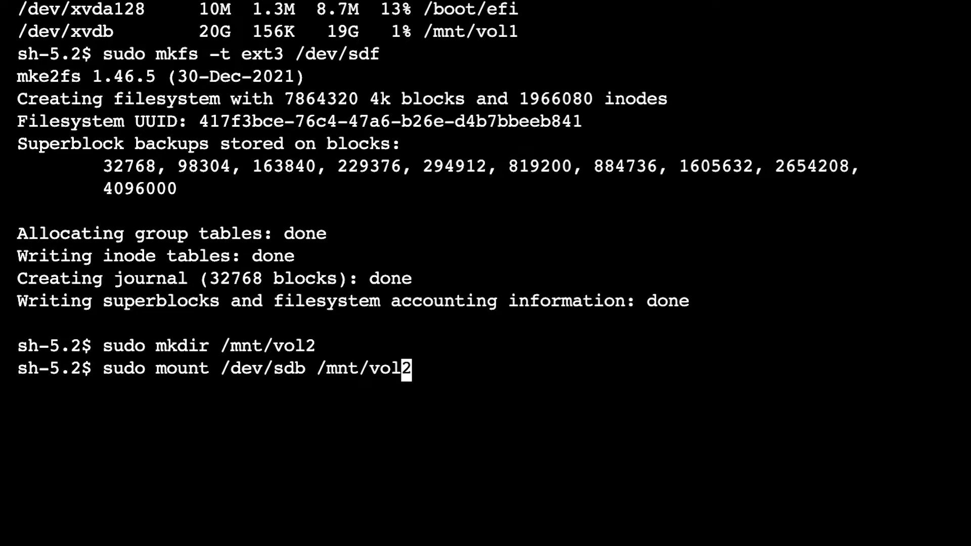
{"action": "key", "text": "Left"}
{"action": "key", "text": "Left"}
{"action": "key", "text": "Left"}
{"action": "key", "text": "Left"}
{"action": "key", "text": "Left"}
{"action": "key", "text": "Left"}
{"action": "key", "text": "Left"}
{"action": "key", "text": "Left"}
{"action": "key", "text": "Left"}
{"action": "key", "text": "Left"}
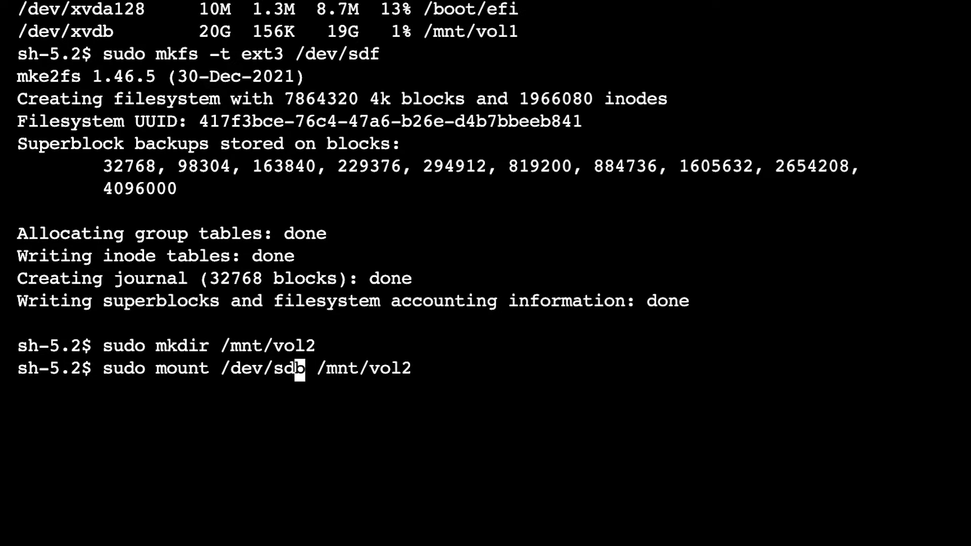
{"action": "key", "text": "Right"}
{"action": "key", "text": "BackSpace"}
{"action": "type", "text": "f"}
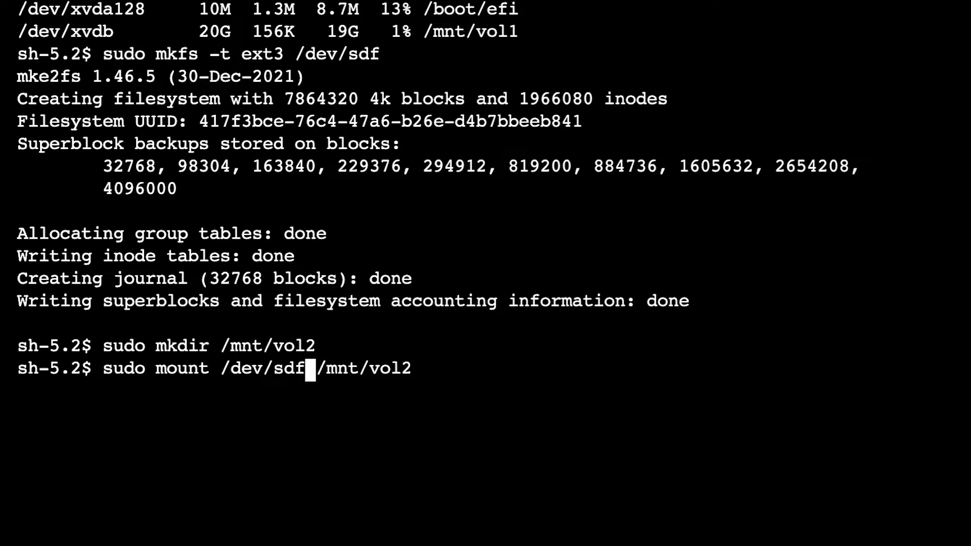
{"action": "key", "text": "Return"}
{"action": "key", "text": "Return"}
{"action": "key", "text": "Return"}
{"action": "key", "text": "Return"}
{"action": "key", "text": "Return"}
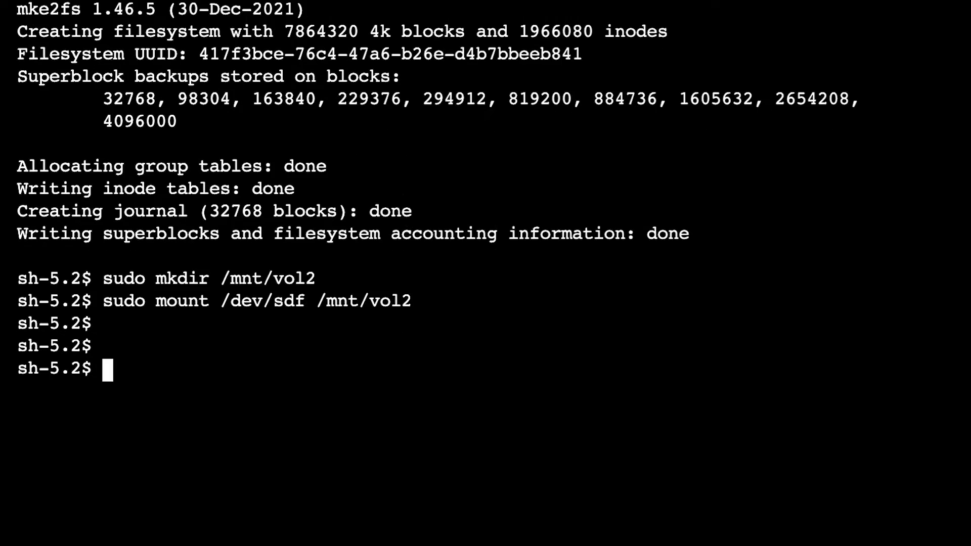
Run df -h and examine the entries for /mnt/vol2, /mnt/vol1 and the root file system.
{"action": "key", "text": "Up"}
{"action": "key", "text": "Up"}
{"action": "key", "text": "Up"}
{"action": "key", "text": "Up"}
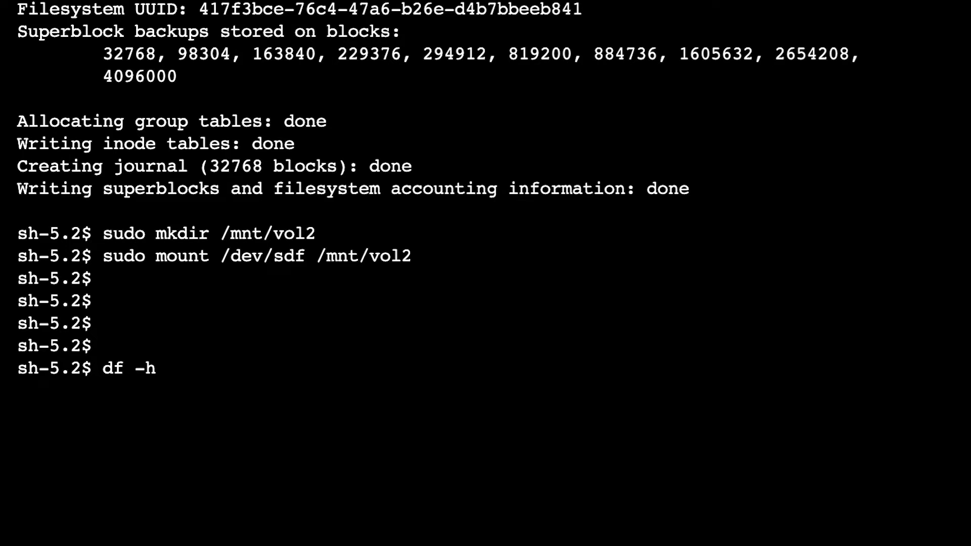
{"action": "key", "text": "Return"}
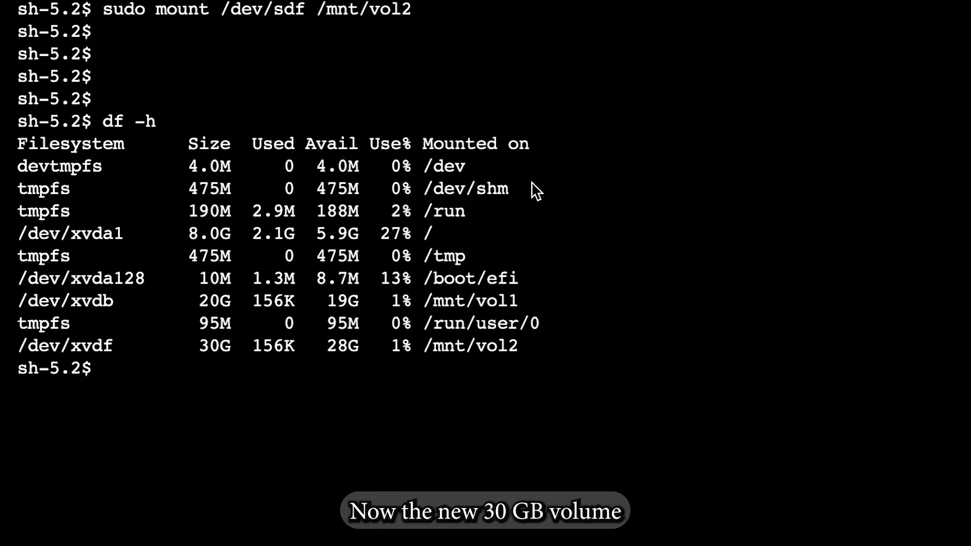
{"action": "left_click_drag", "start_coordinate": [26, 347], "coordinate": [527, 348]}
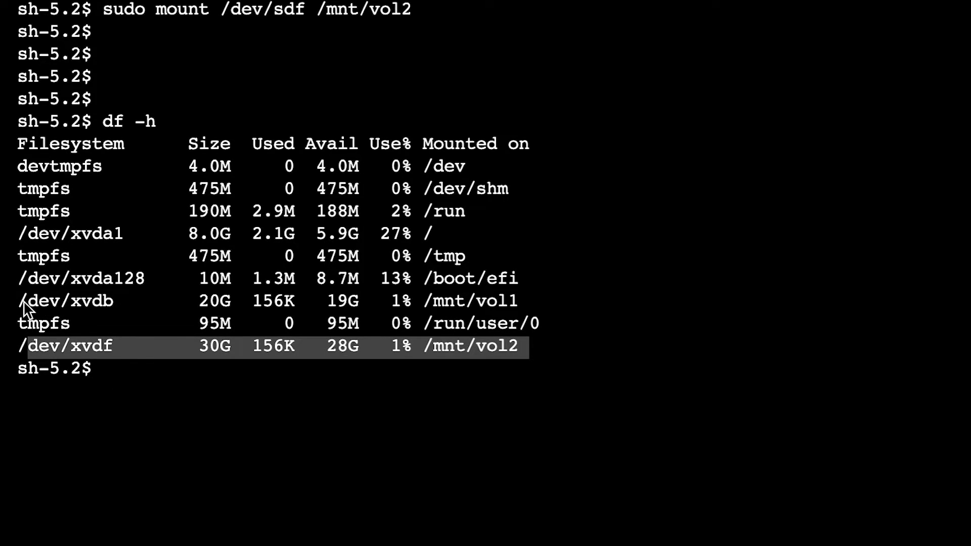
{"action": "left_click_drag", "start_coordinate": [23, 301], "coordinate": [583, 306]}
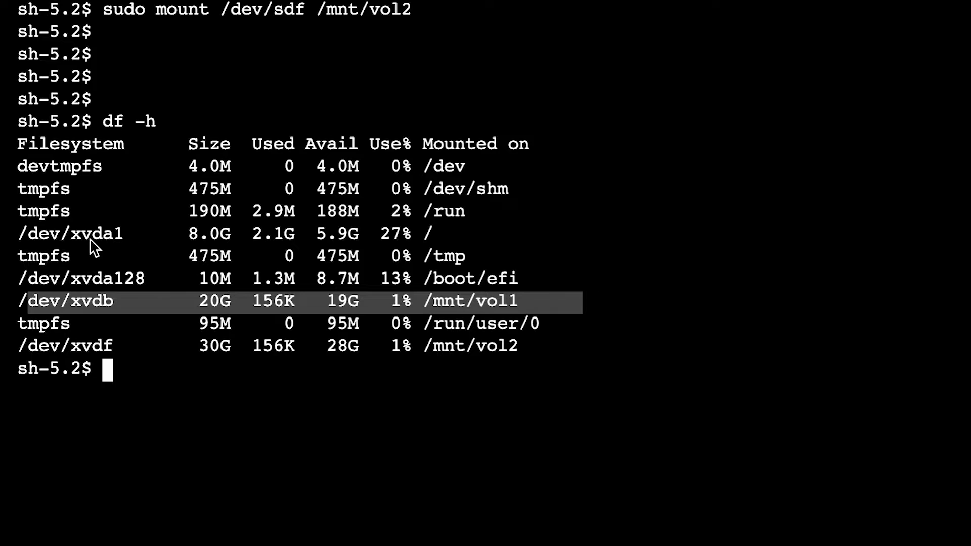
{"action": "left_click_drag", "start_coordinate": [25, 233], "coordinate": [548, 238]}
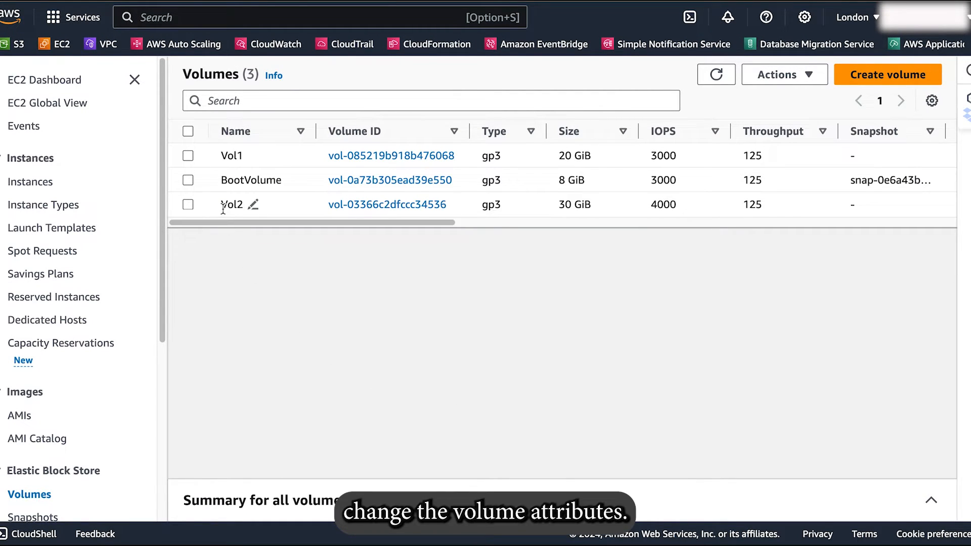
Select Vol1 in the volumes list and examine its type, IOPS and size.
{"action": "left_click", "coordinate": [186, 157]}
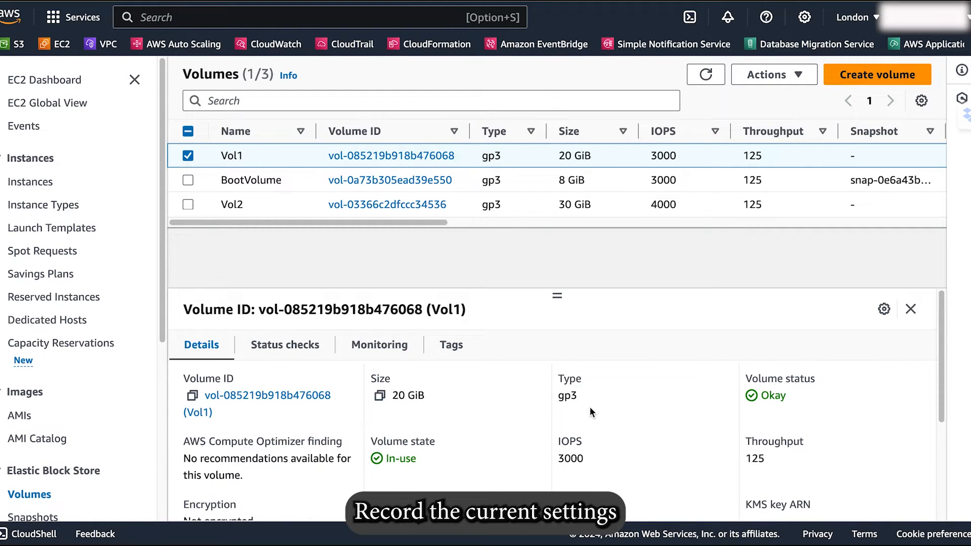
{"action": "left_click_drag", "start_coordinate": [559, 399], "coordinate": [579, 402]}
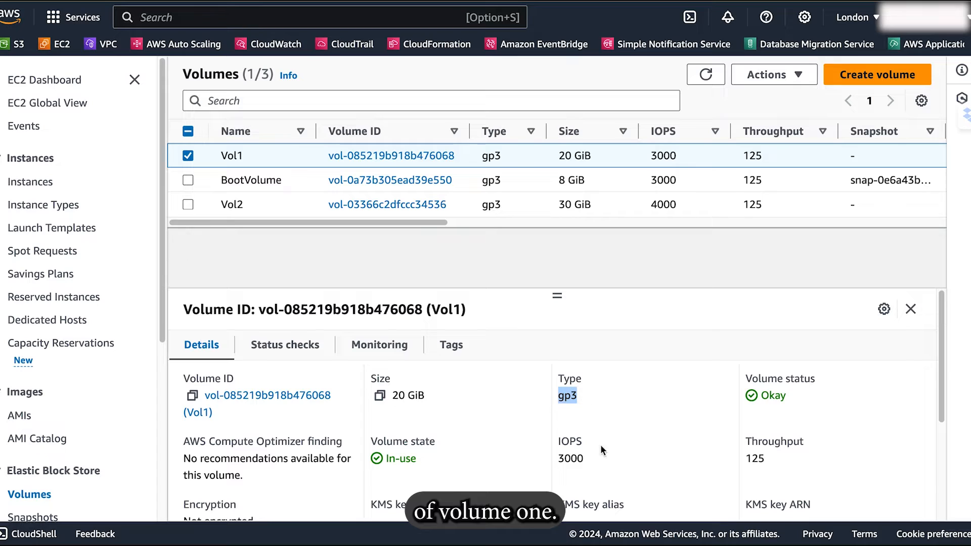
{"action": "left_click_drag", "start_coordinate": [557, 459], "coordinate": [591, 464]}
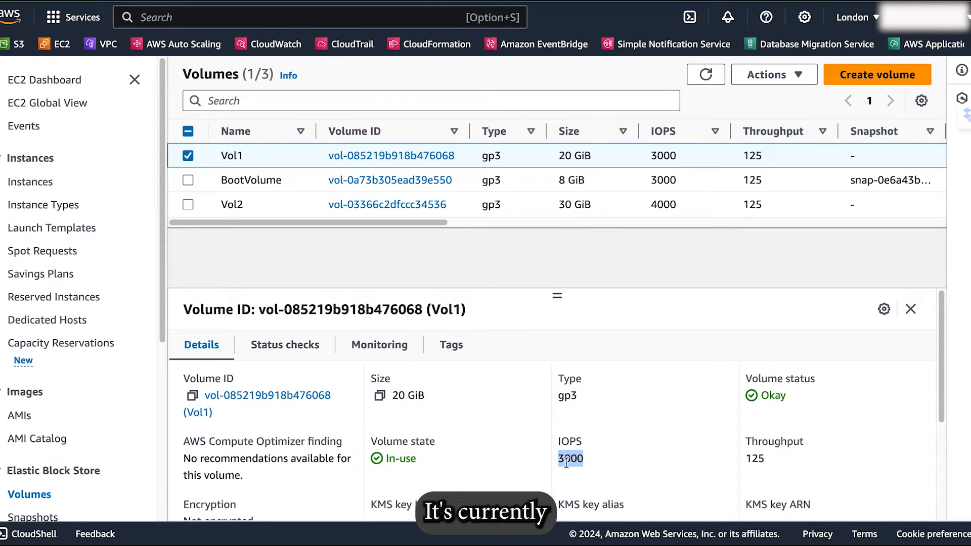
{"action": "left_click_drag", "start_coordinate": [393, 396], "coordinate": [431, 399]}
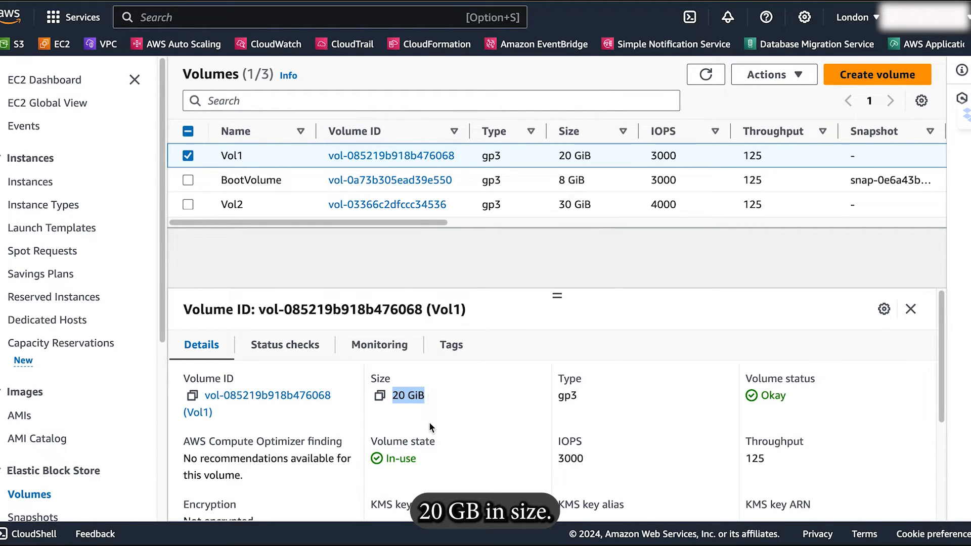
Start modifying the Vol1 volume and set its size to 25 GiB.
{"action": "left_click", "coordinate": [798, 75]}
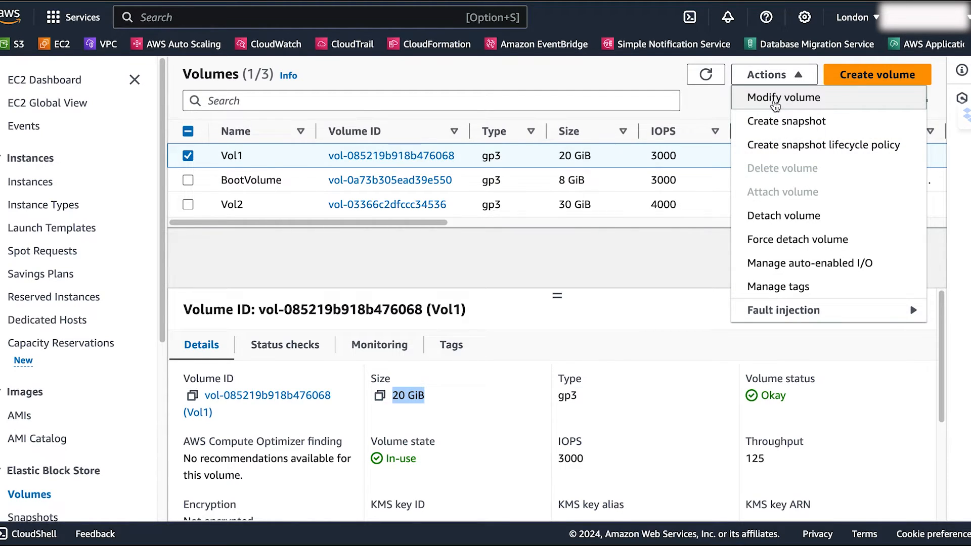
{"action": "left_click", "coordinate": [775, 103]}
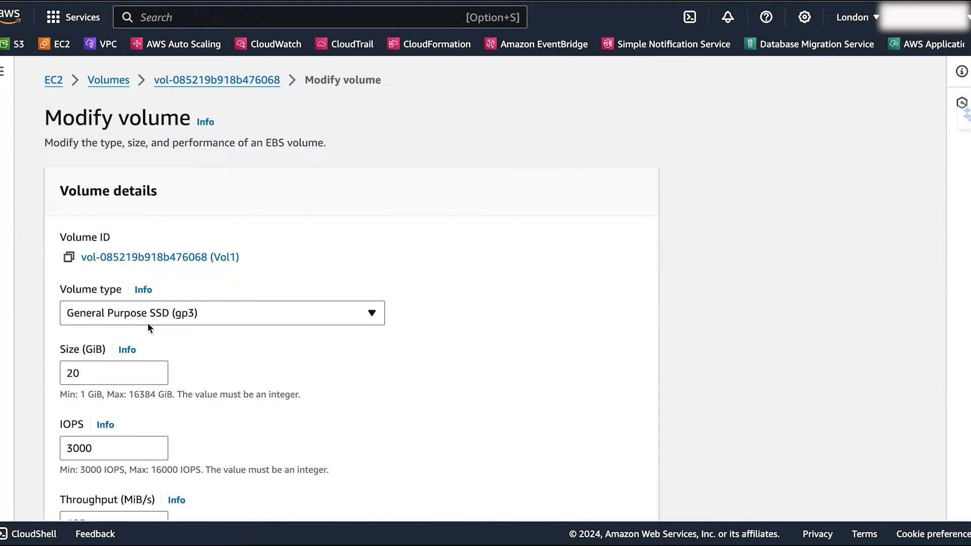
{"action": "double_click", "coordinate": [73, 374]}
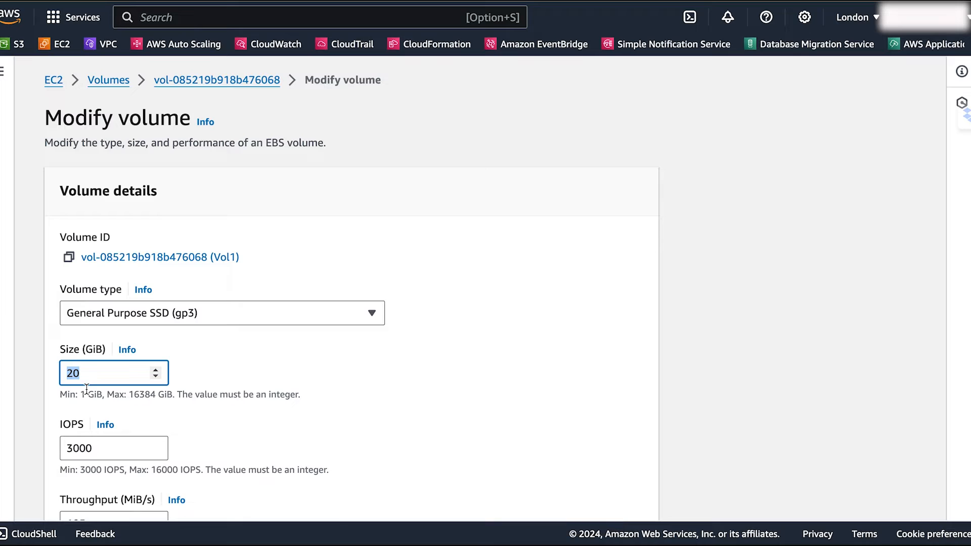
{"action": "type", "text": "25"}
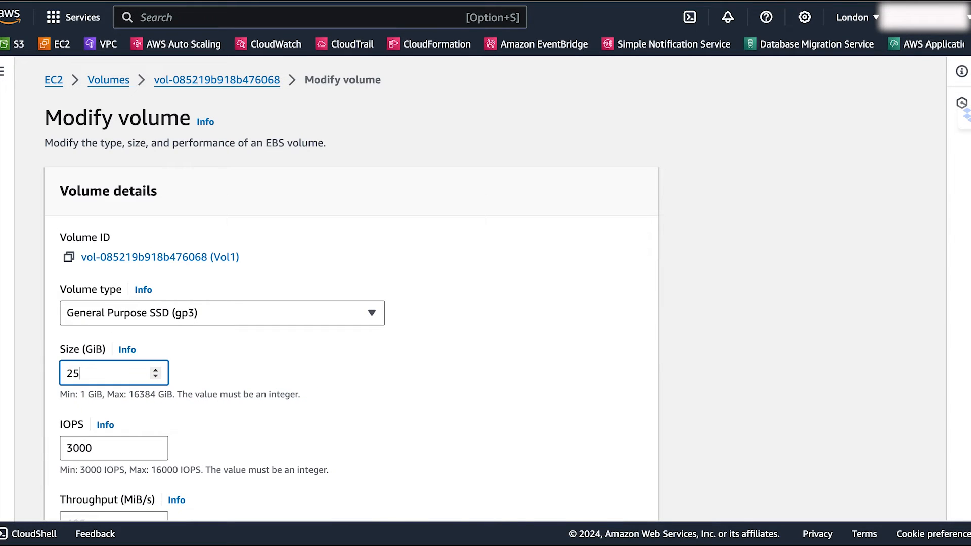
Set Vol1's IOPS to 5000.
{"action": "left_click", "coordinate": [185, 444]}
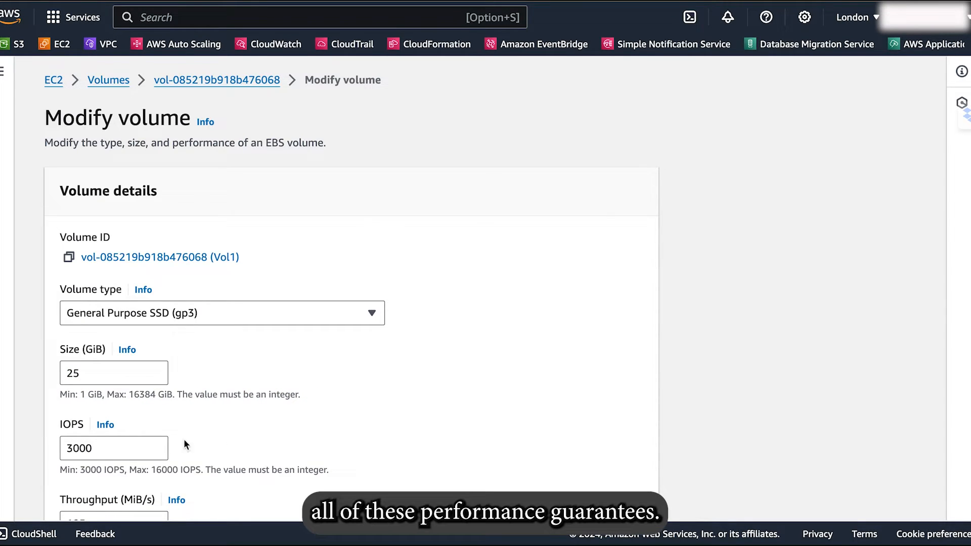
{"action": "double_click", "coordinate": [94, 448]}
{"action": "type", "text": "500"}
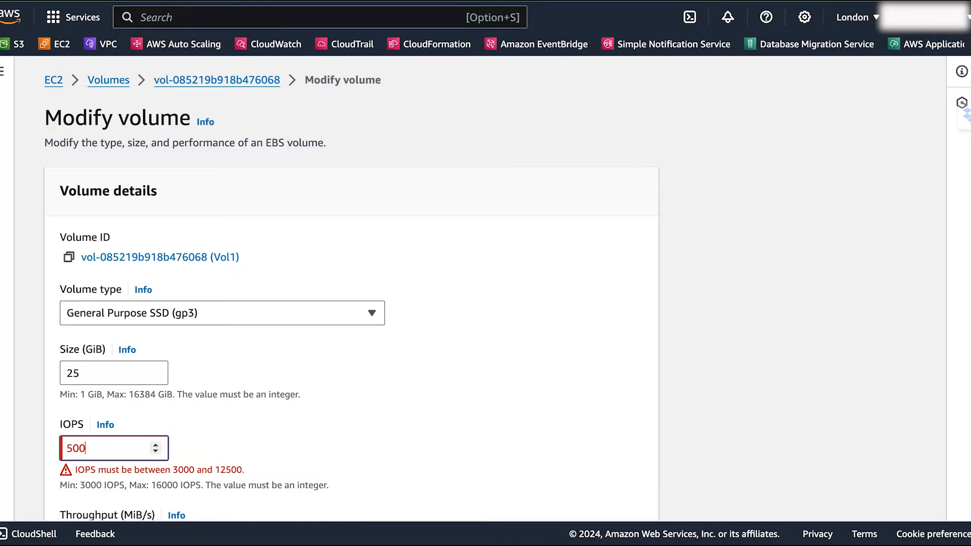
{"action": "type", "text": "0"}
{"action": "left_click", "coordinate": [268, 449]}
{"action": "scroll", "coordinate": [269, 448], "scroll_direction": "down", "scroll_amount": 3}
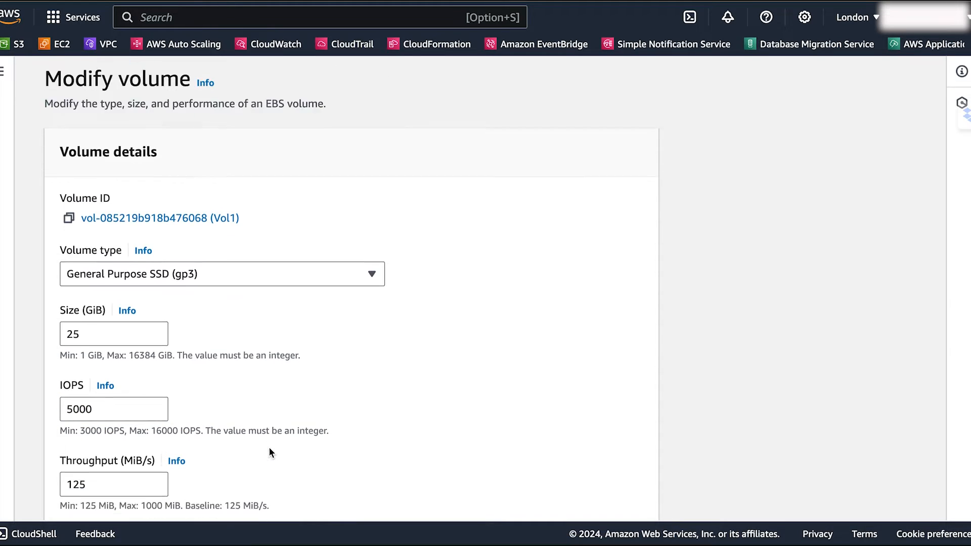
Set Vol1's throughput to 200 MiB/s, then submit and confirm the volume modification.
{"action": "left_click_drag", "start_coordinate": [101, 423], "coordinate": [59, 429]}
{"action": "type", "text": "200"}
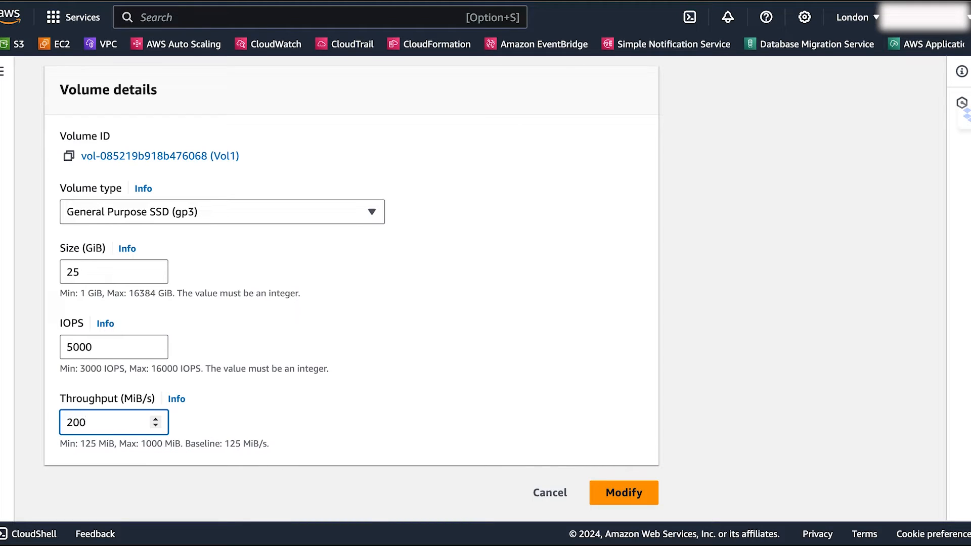
{"action": "left_click", "coordinate": [318, 416]}
{"action": "left_click", "coordinate": [613, 493]}
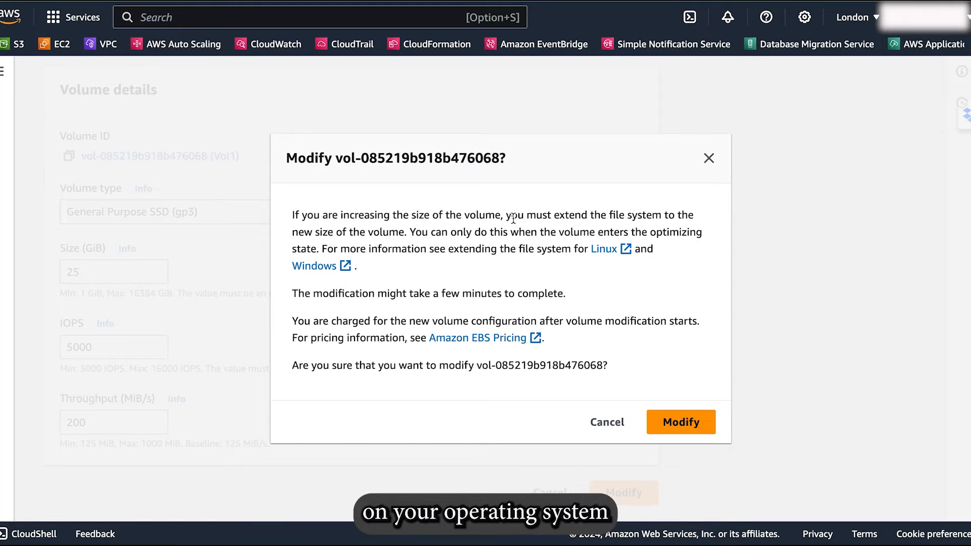
{"action": "left_click_drag", "start_coordinate": [506, 215], "coordinate": [407, 231]}
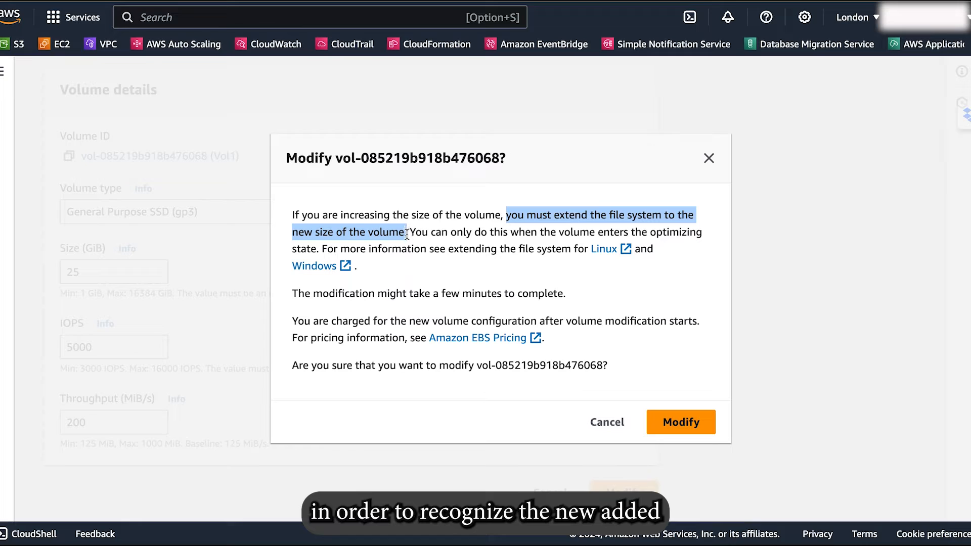
{"action": "left_click", "coordinate": [687, 425]}
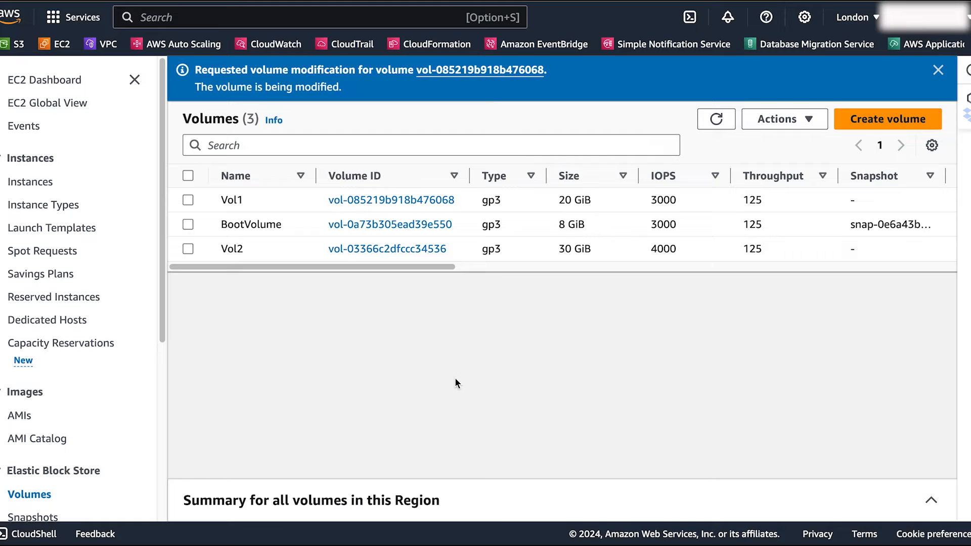
Connect to the EBSDemoEC2 instance from the Instances list to open a terminal session.
{"action": "left_click", "coordinate": [31, 183]}
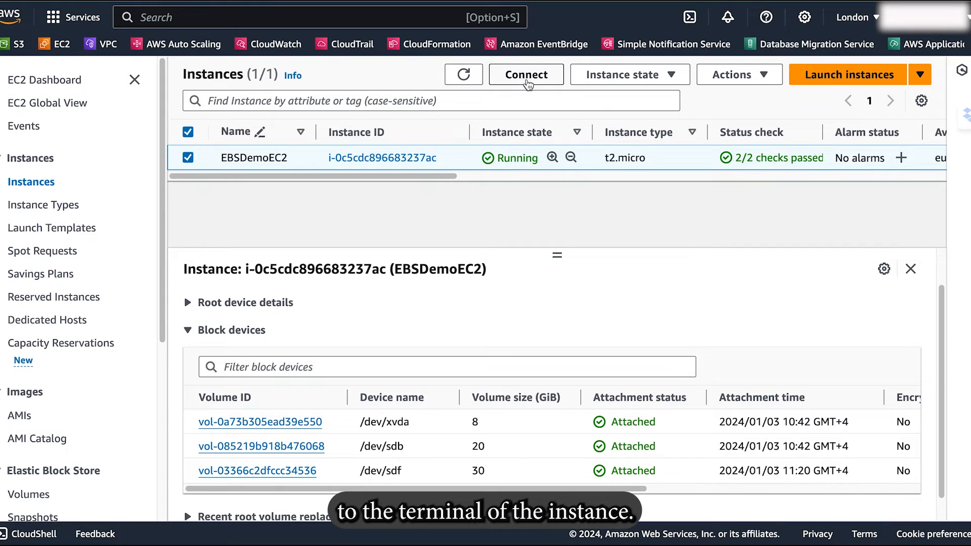
{"action": "left_click", "coordinate": [527, 76]}
{"action": "left_click", "coordinate": [616, 379]}
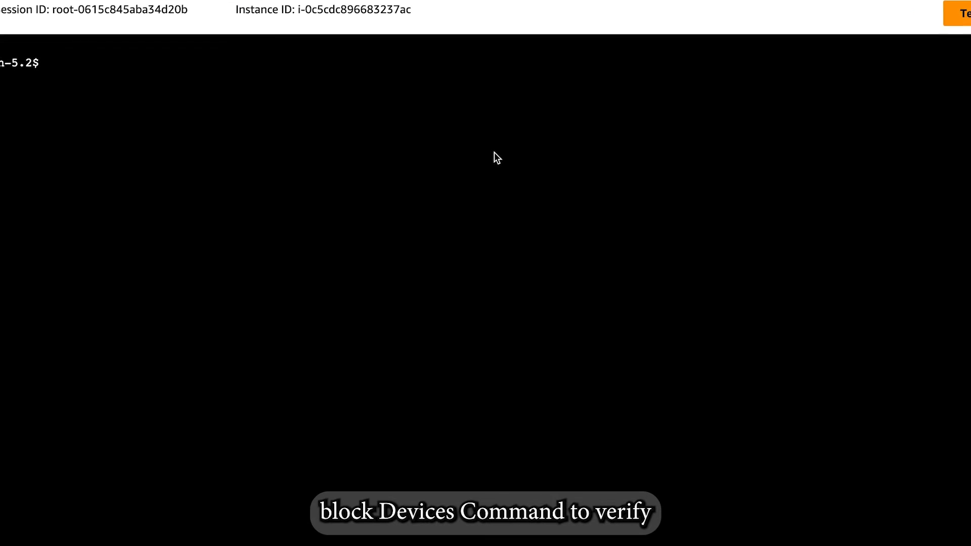
Run lsblk in the instance terminal and examine the disk sizes of xvda and xvdb.
{"action": "type", "text": "lsblk"}
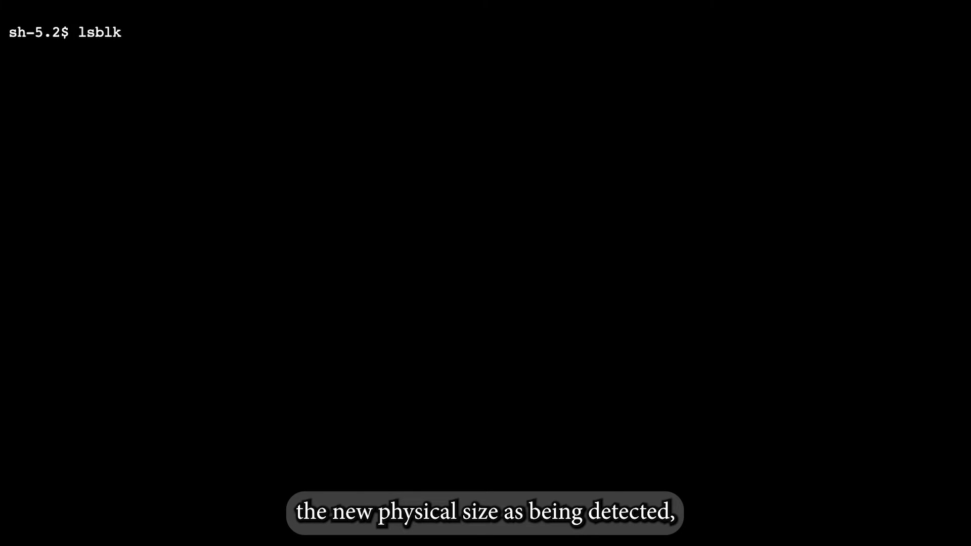
{"action": "key", "text": "Return"}
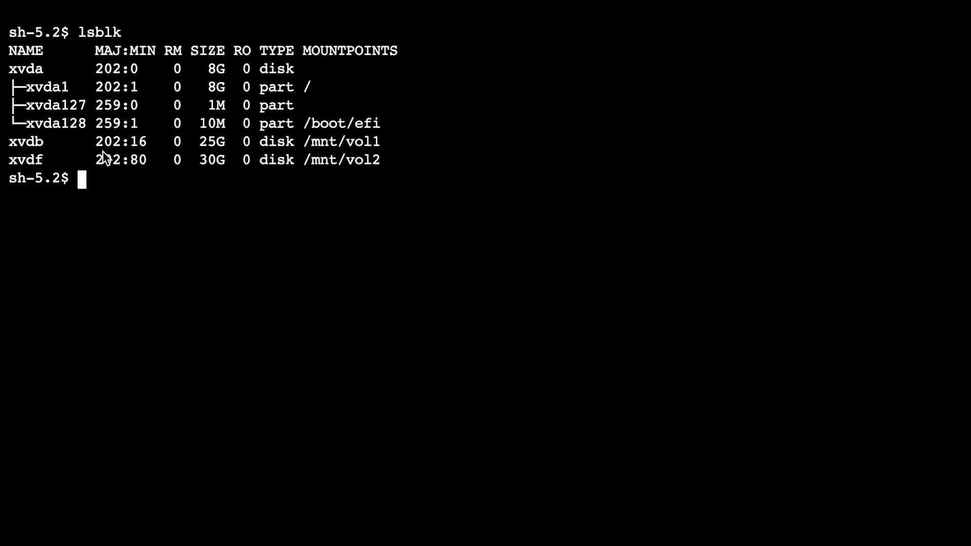
{"action": "left_click_drag", "start_coordinate": [14, 72], "coordinate": [47, 72]}
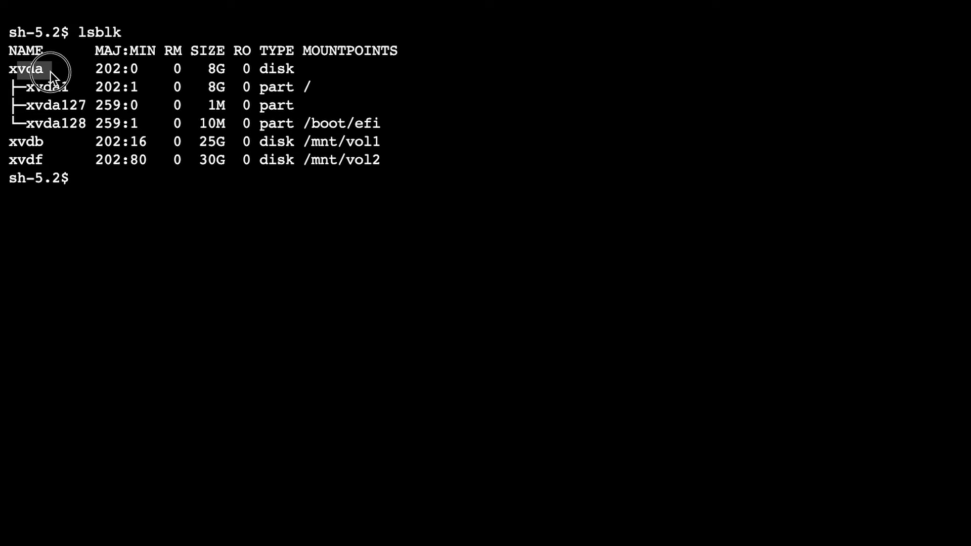
{"action": "left_click_drag", "start_coordinate": [204, 73], "coordinate": [226, 72]}
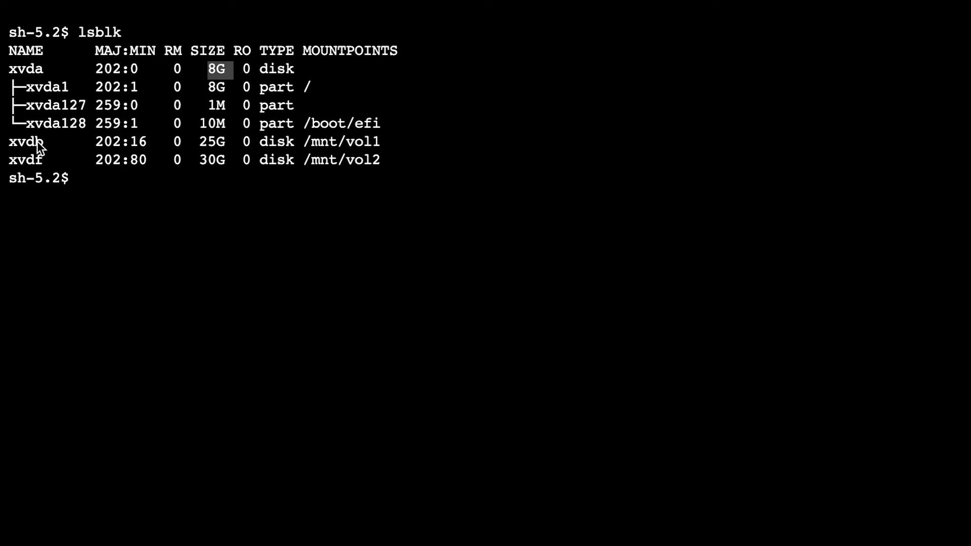
{"action": "left_click_drag", "start_coordinate": [19, 143], "coordinate": [52, 144]}
{"action": "left_click_drag", "start_coordinate": [199, 145], "coordinate": [232, 145]}
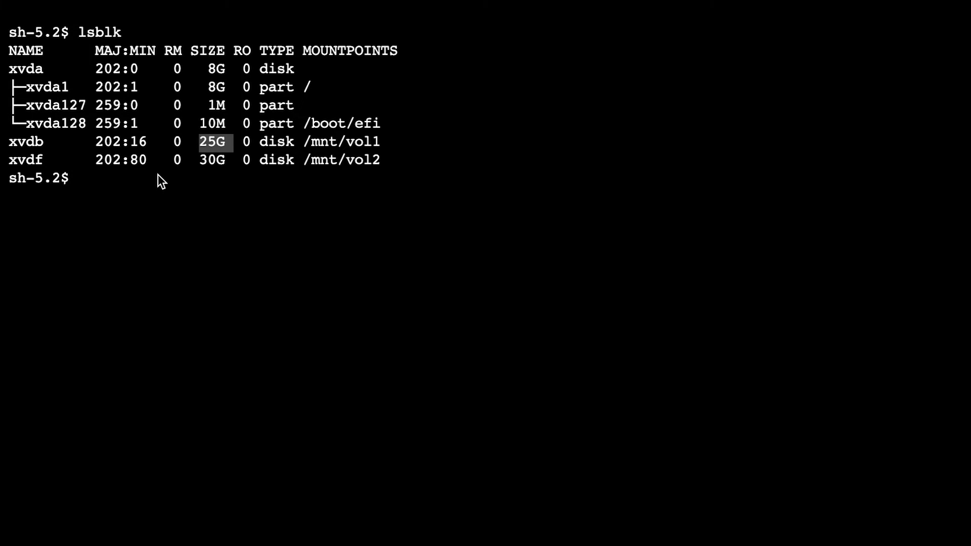
{"action": "left_click", "coordinate": [317, 290]}
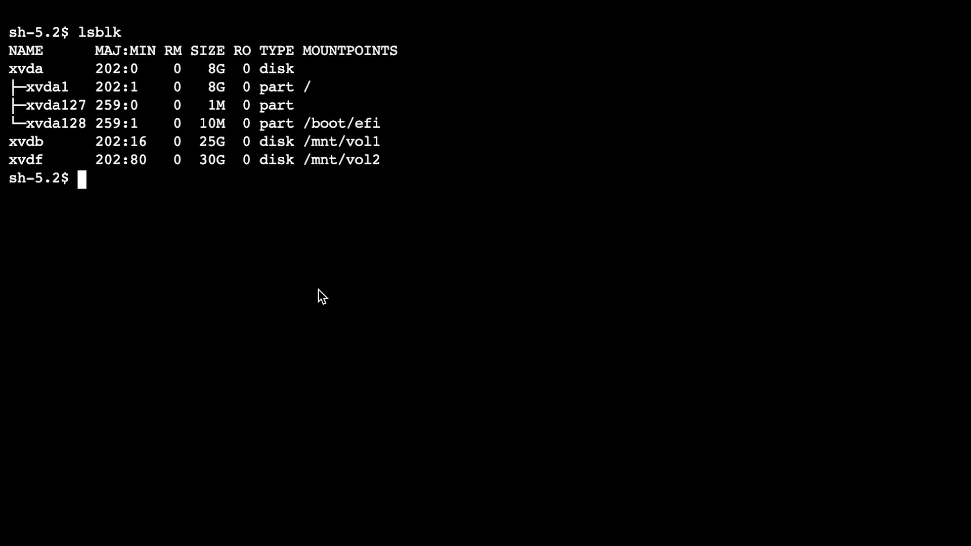
Run df -h and examine the file system size of /dev/xvdb mounted on /mnt/vol1.
{"action": "type", "text": "df -h"}
{"action": "key", "text": "Return"}
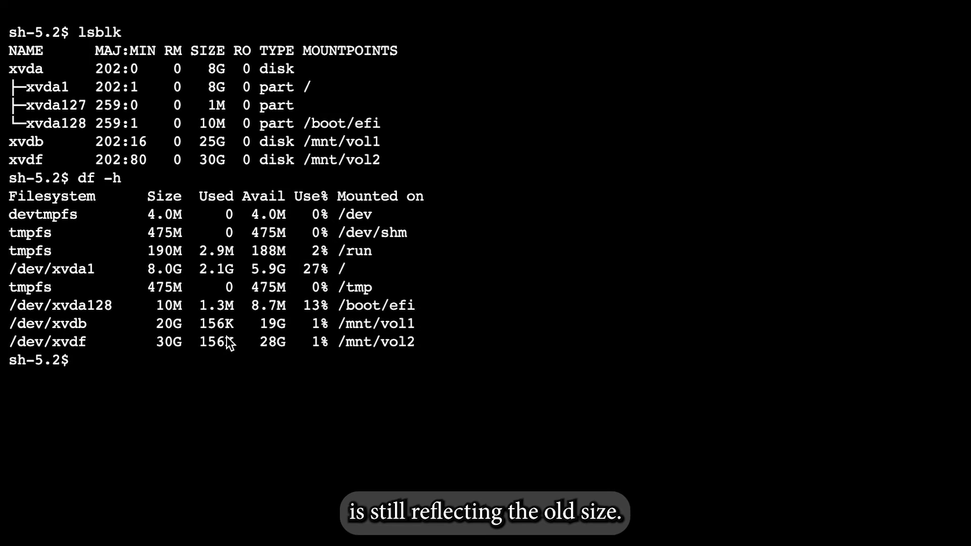
{"action": "left_click_drag", "start_coordinate": [19, 326], "coordinate": [179, 329]}
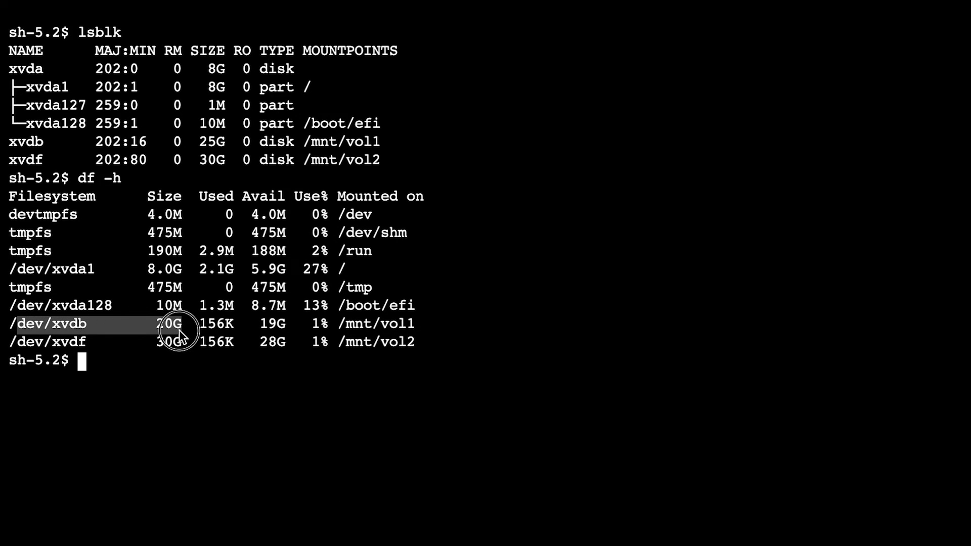
{"action": "left_click", "coordinate": [173, 375]}
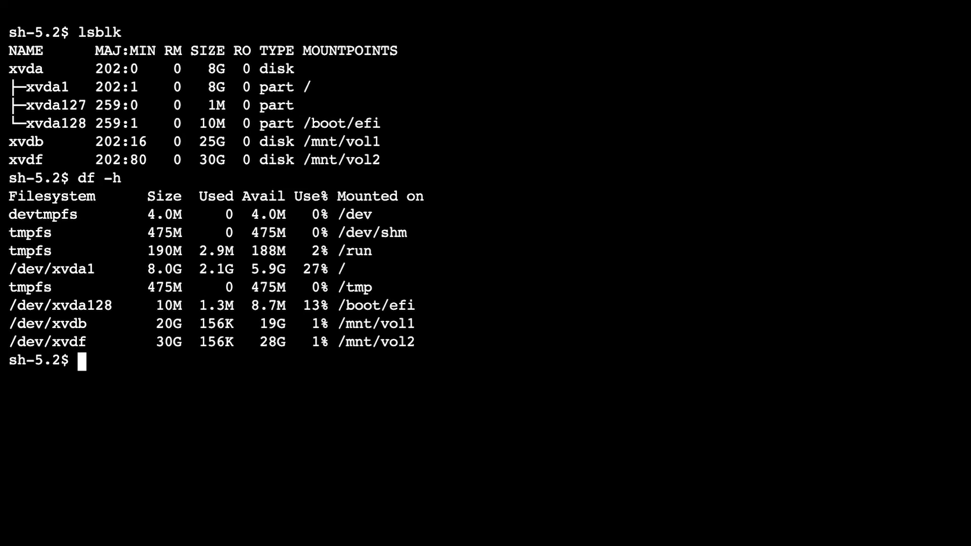
Extend the file system on /dev/xvdb to the volume's full size with sudo resize2fs /dev/xvdb.
{"action": "key", "text": "Return"}
{"action": "key", "text": "Return"}
{"action": "type", "text": "sudo"}
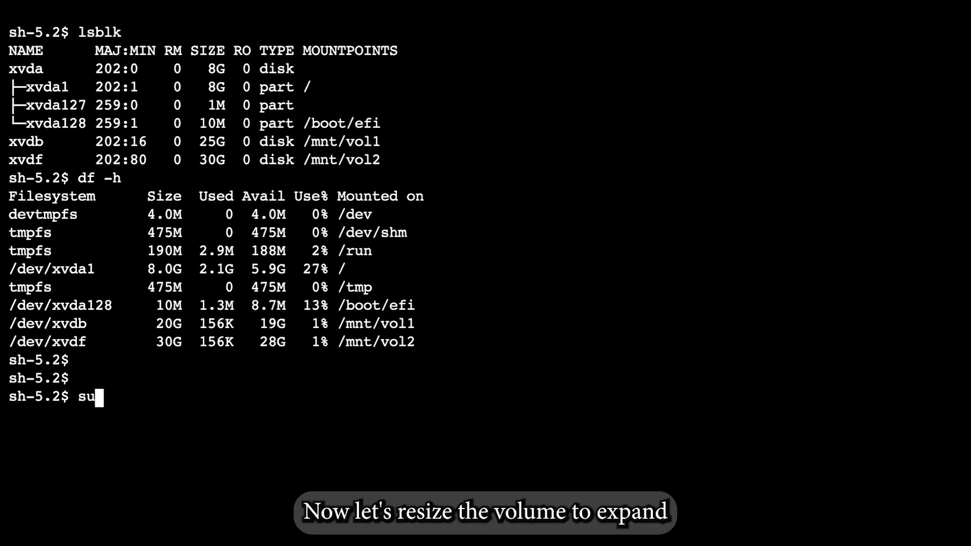
{"action": "type", "text": " resize"}
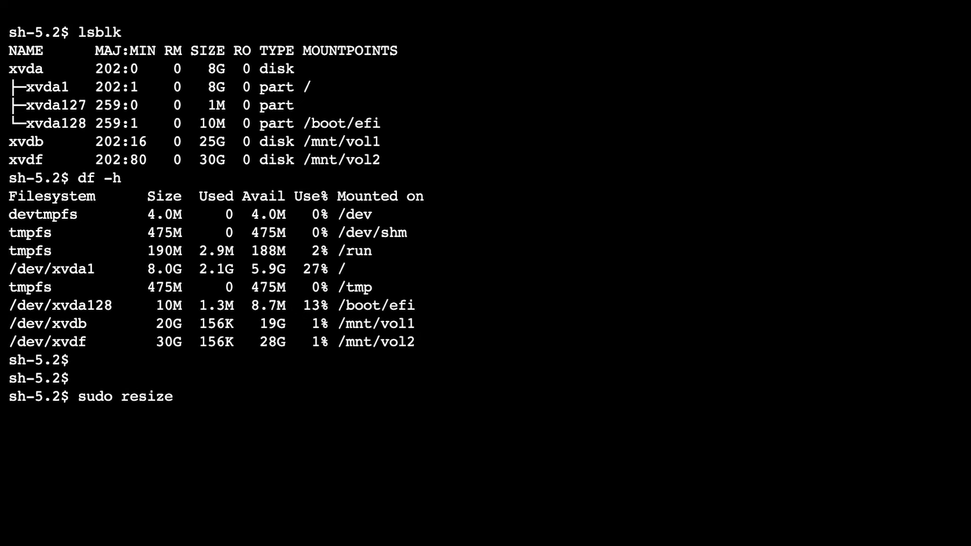
{"action": "type", "text": "2fs /dev/"}
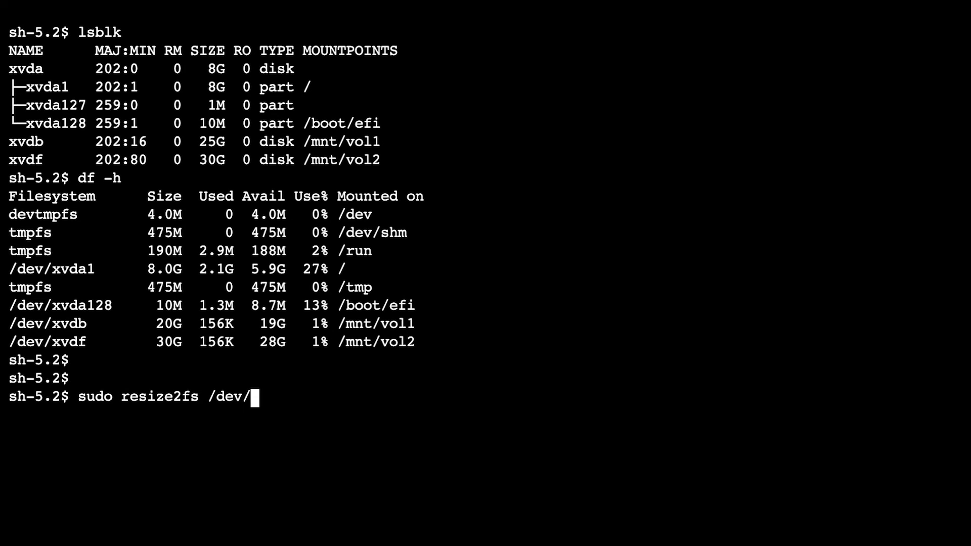
{"action": "type", "text": "xvdb"}
{"action": "key", "text": "Return"}
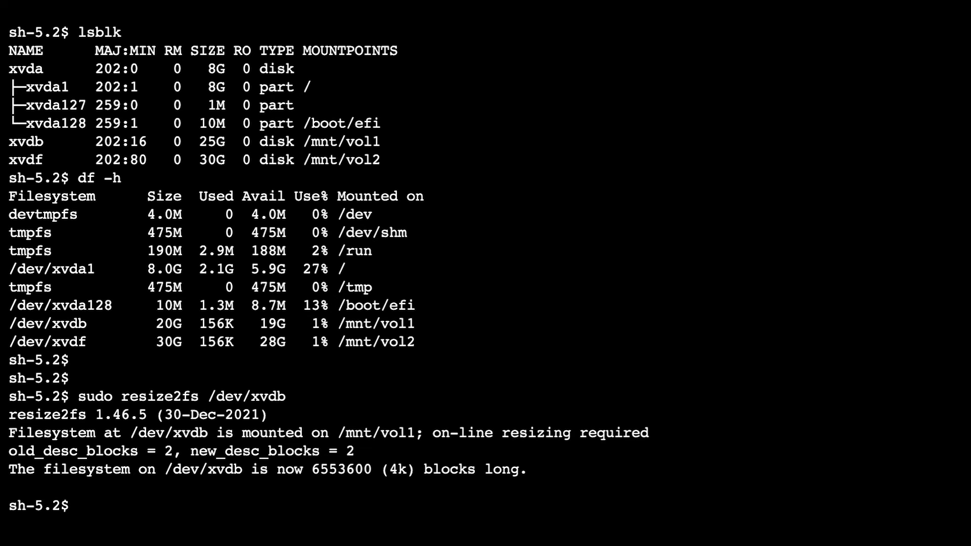
Run df -h again and check the size of /dev/xvdb after the file system resize.
{"action": "key", "text": "Up"}
{"action": "key", "text": "Up"}
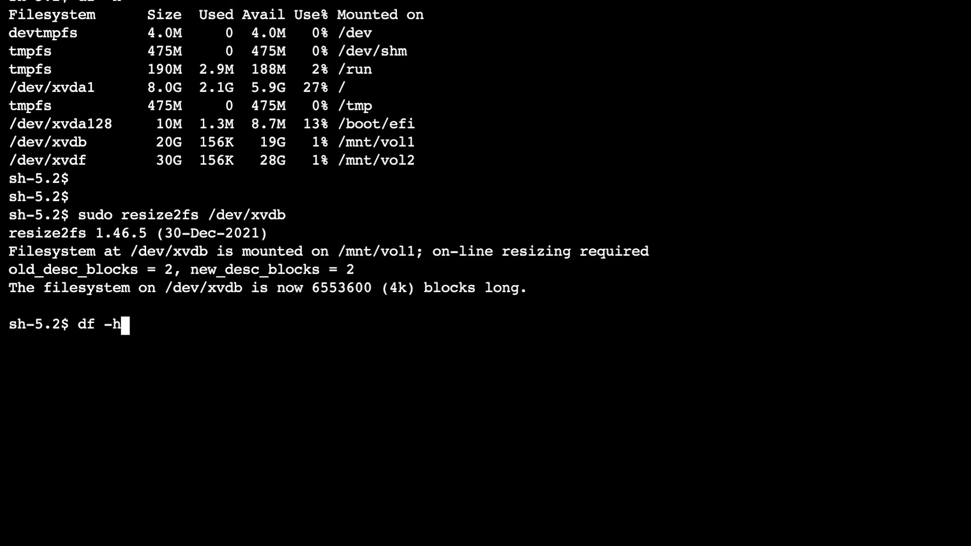
{"action": "key", "text": "Return"}
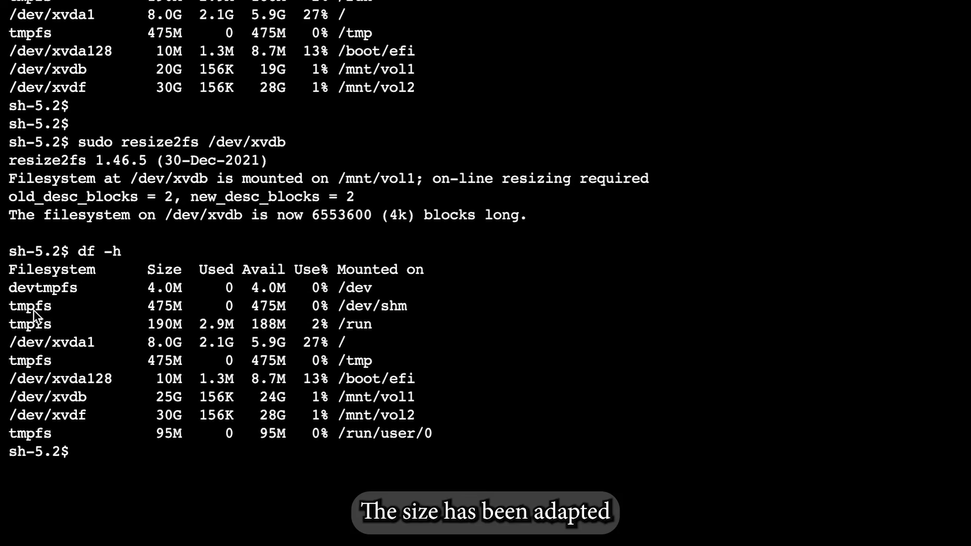
{"action": "left_click_drag", "start_coordinate": [17, 397], "coordinate": [183, 400]}
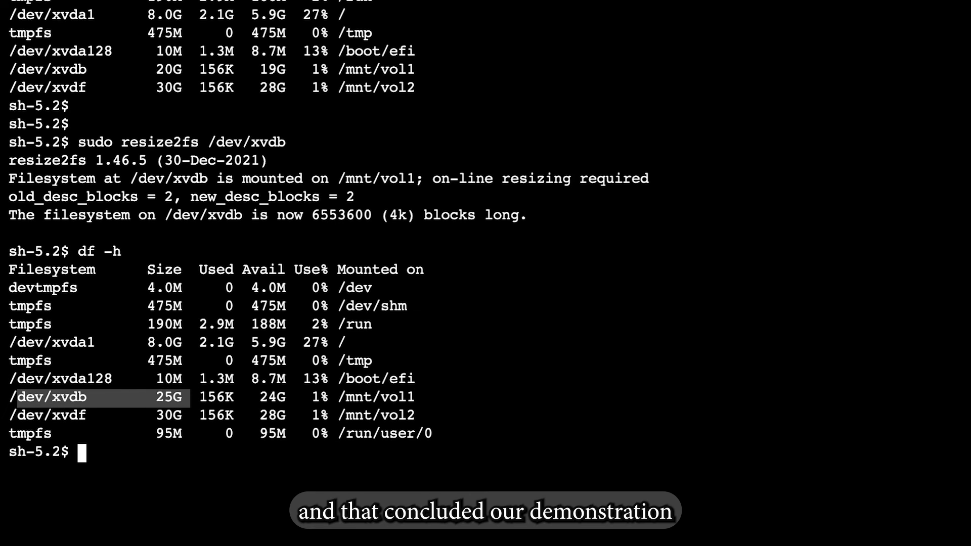